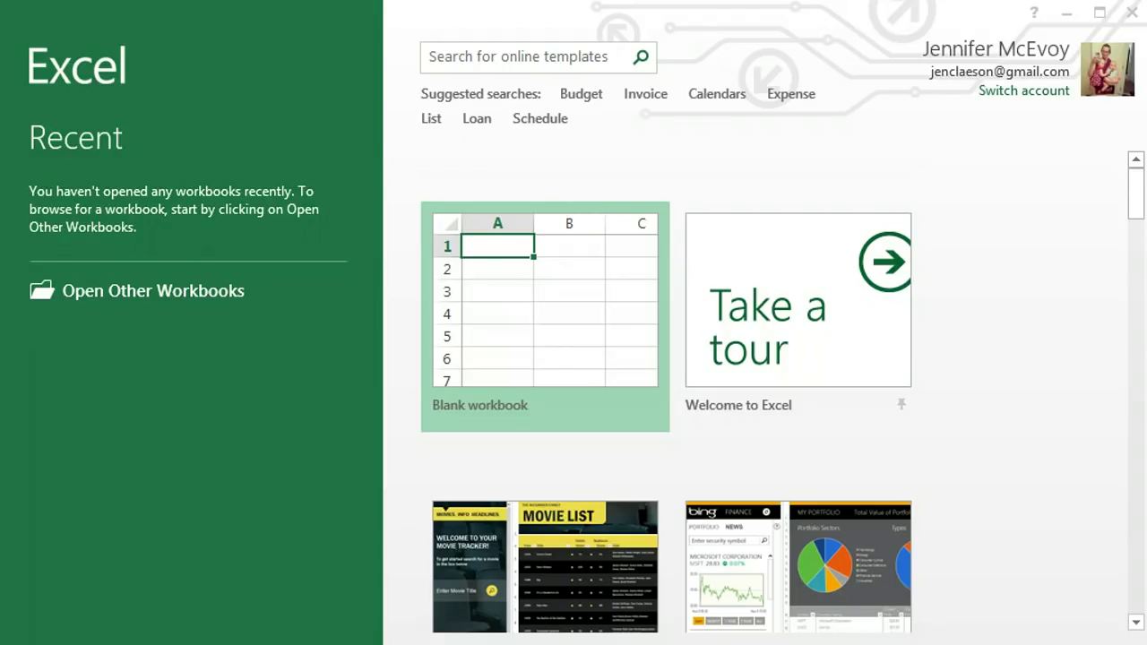
# Step: Create a new blank workbook and select cell H4
pyautogui.click(569, 318)
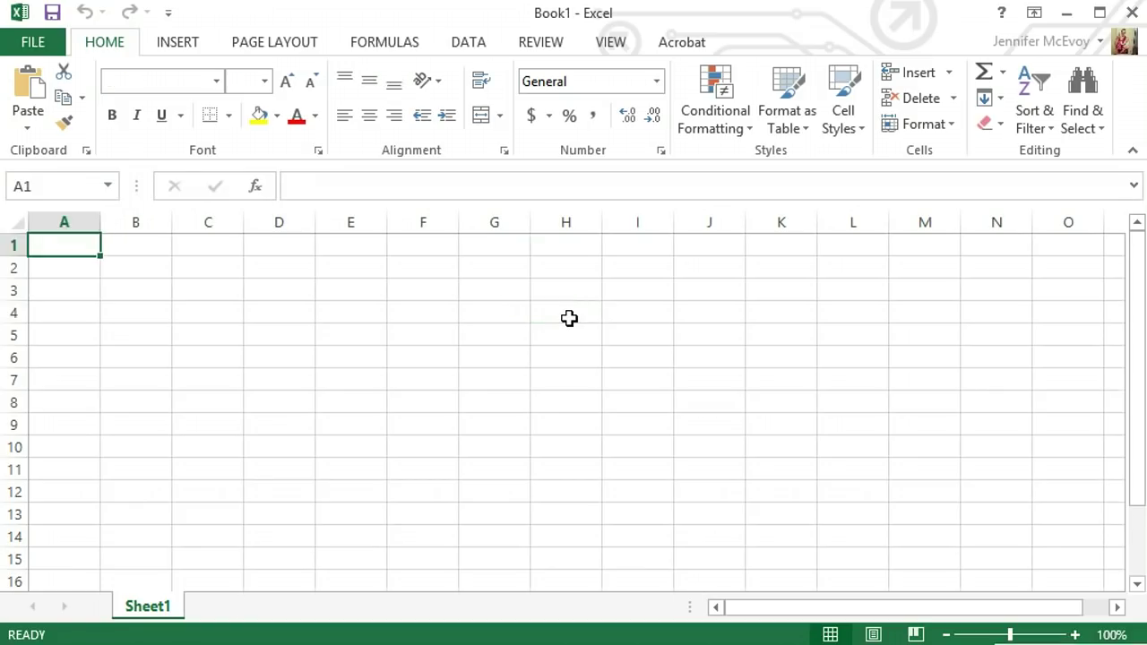
pyautogui.click(569, 318)
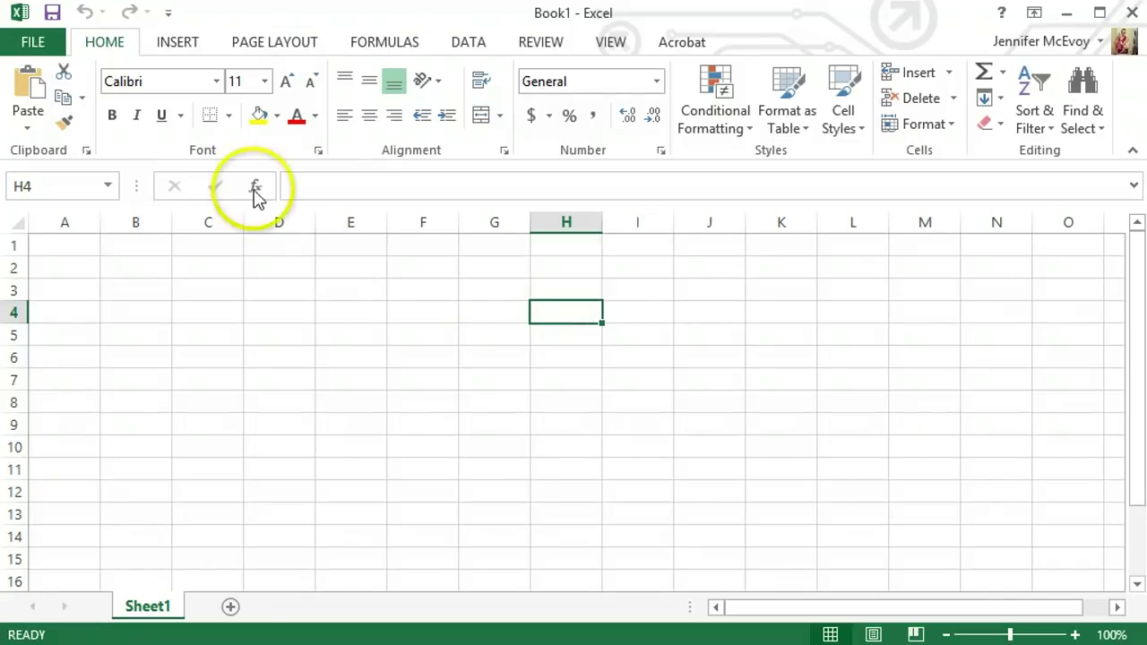
pyautogui.click(51, 16)
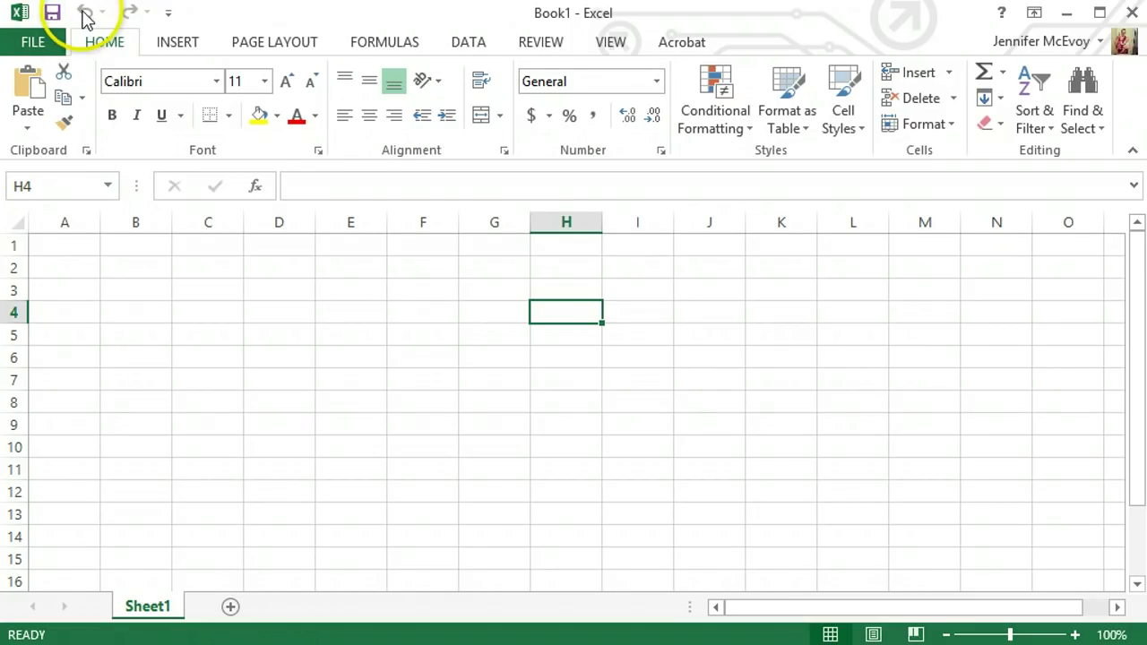
# Step: Add the Spelling and the Print Preview and Print commands to the Quick Access Toolbar
pyautogui.click(168, 16)
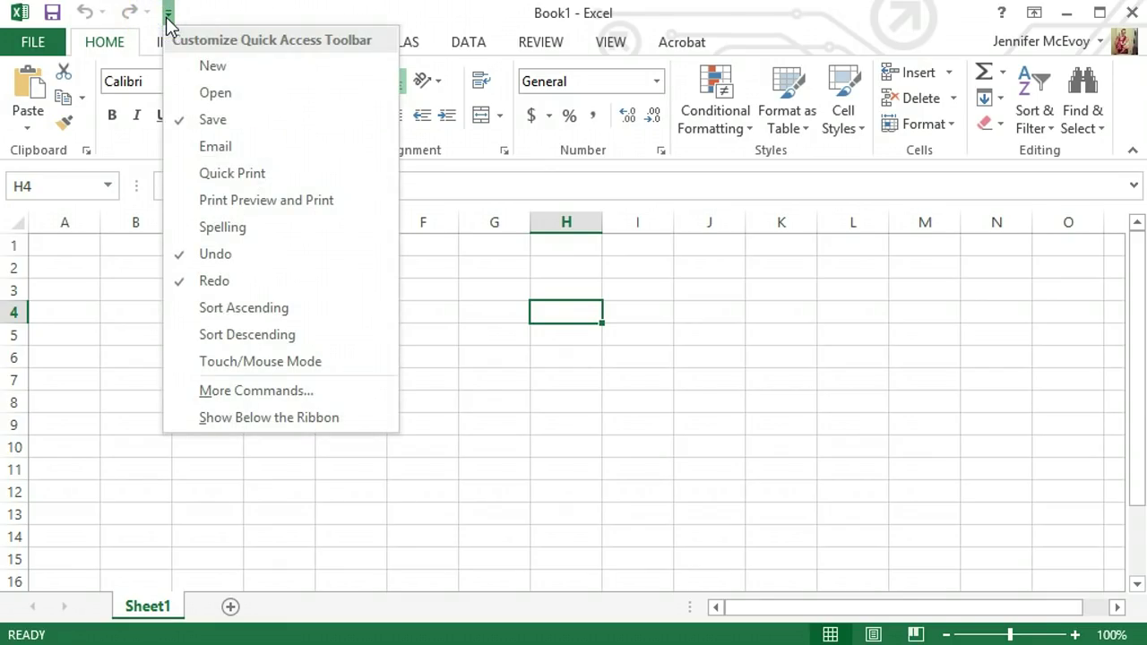
pyautogui.click(212, 230)
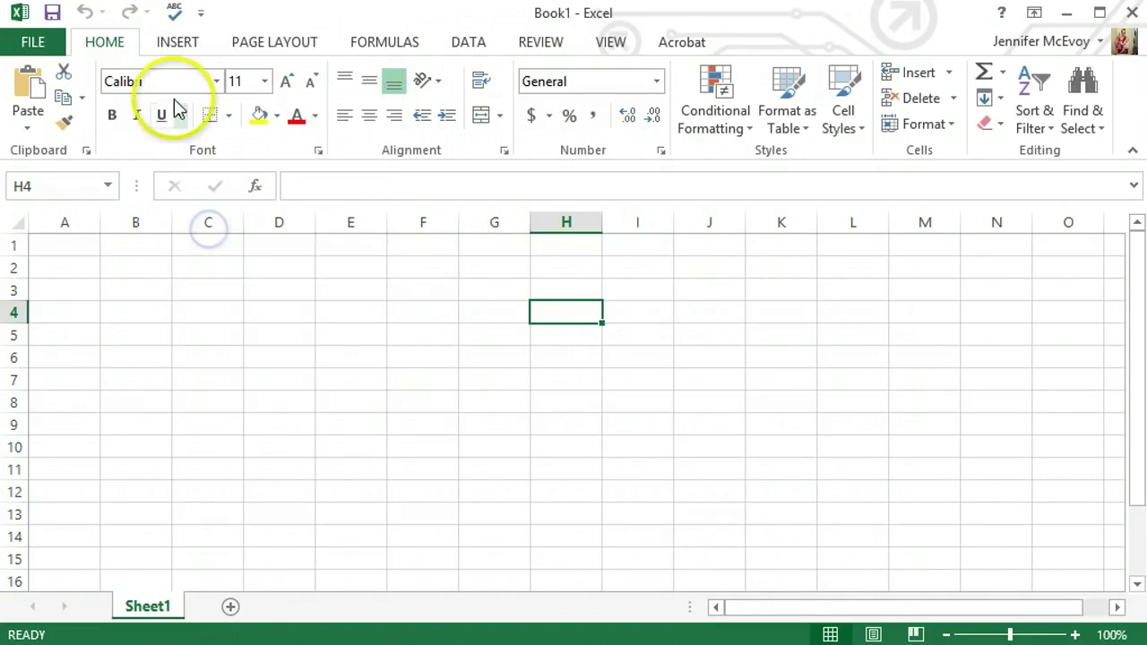
pyautogui.click(202, 13)
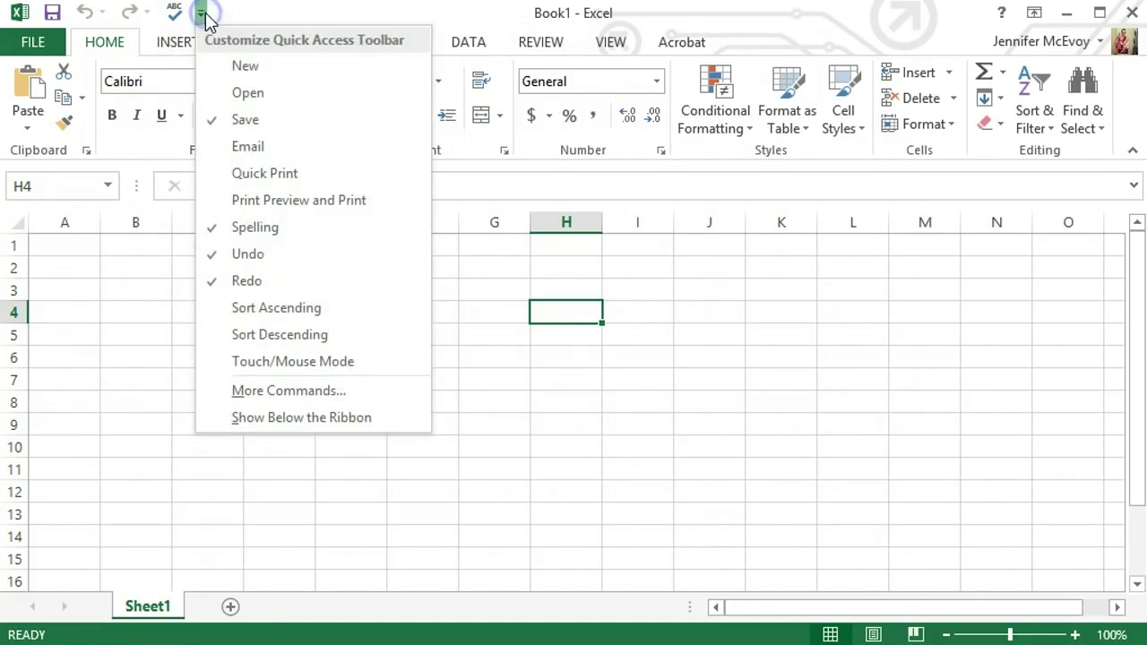
pyautogui.click(252, 201)
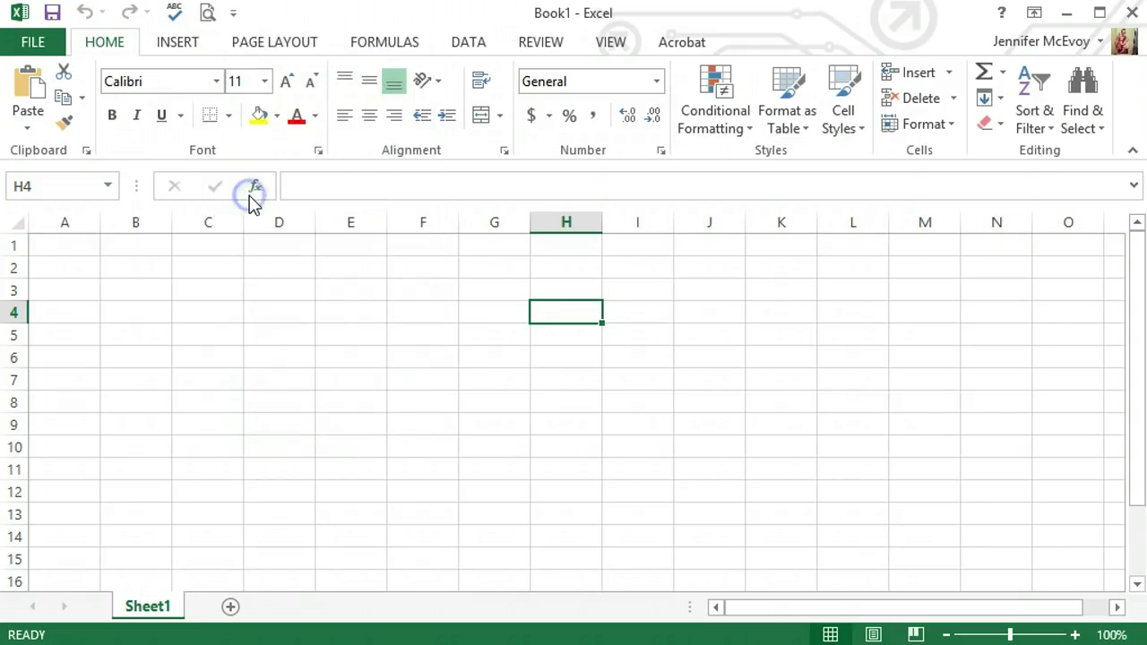
pyautogui.click(164, 47)
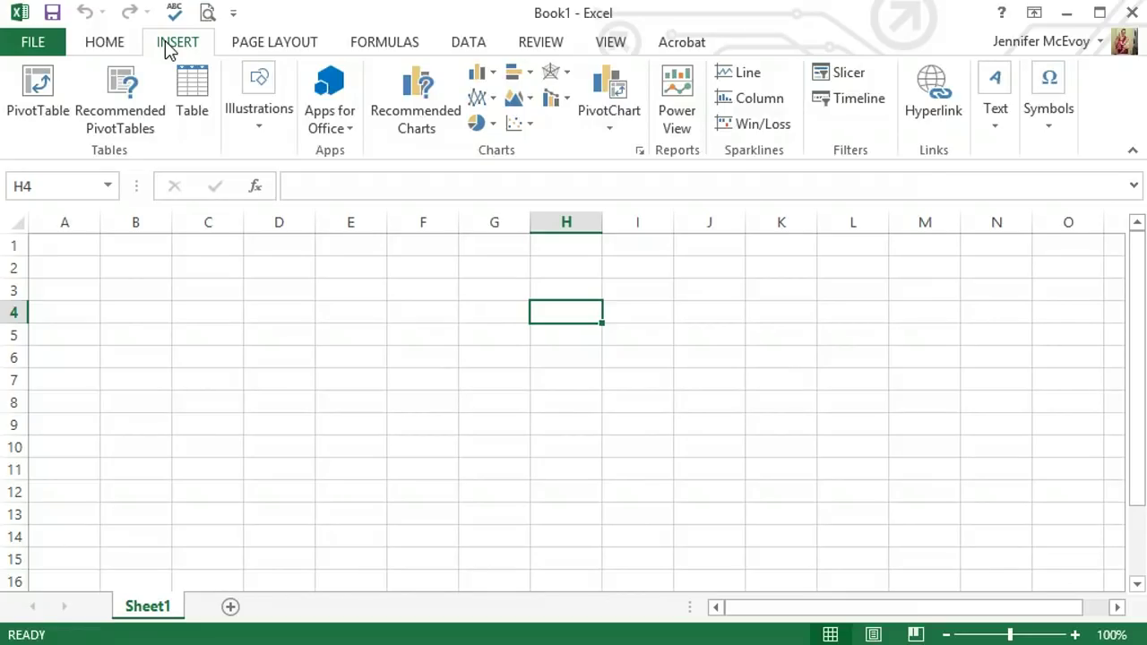
pyautogui.click(276, 44)
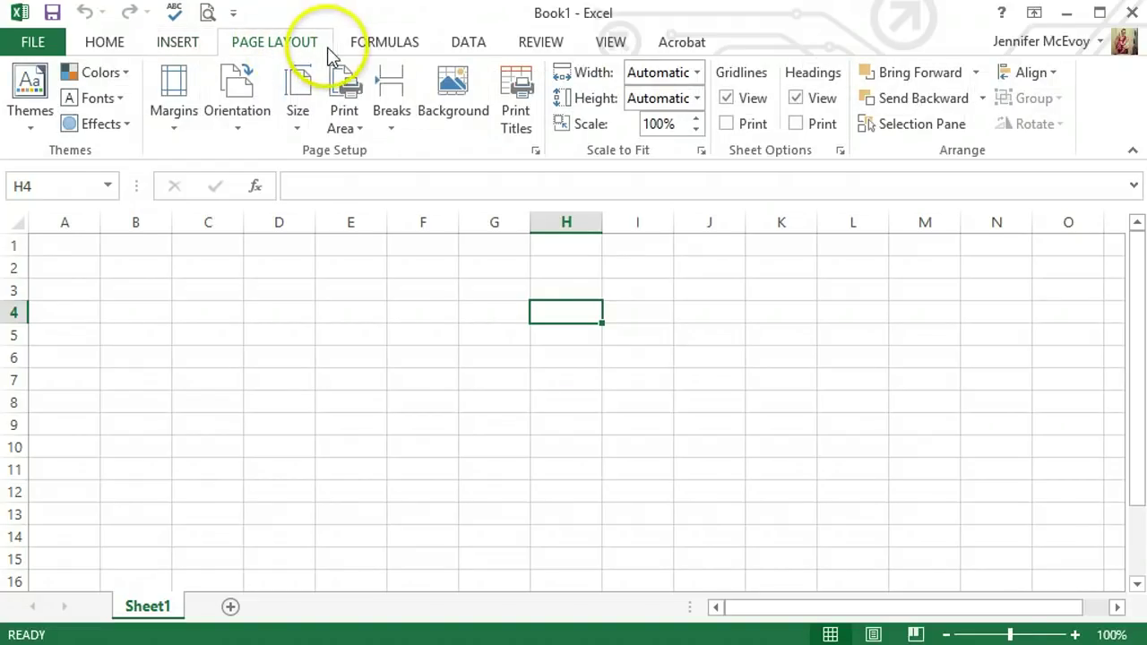
pyautogui.click(374, 47)
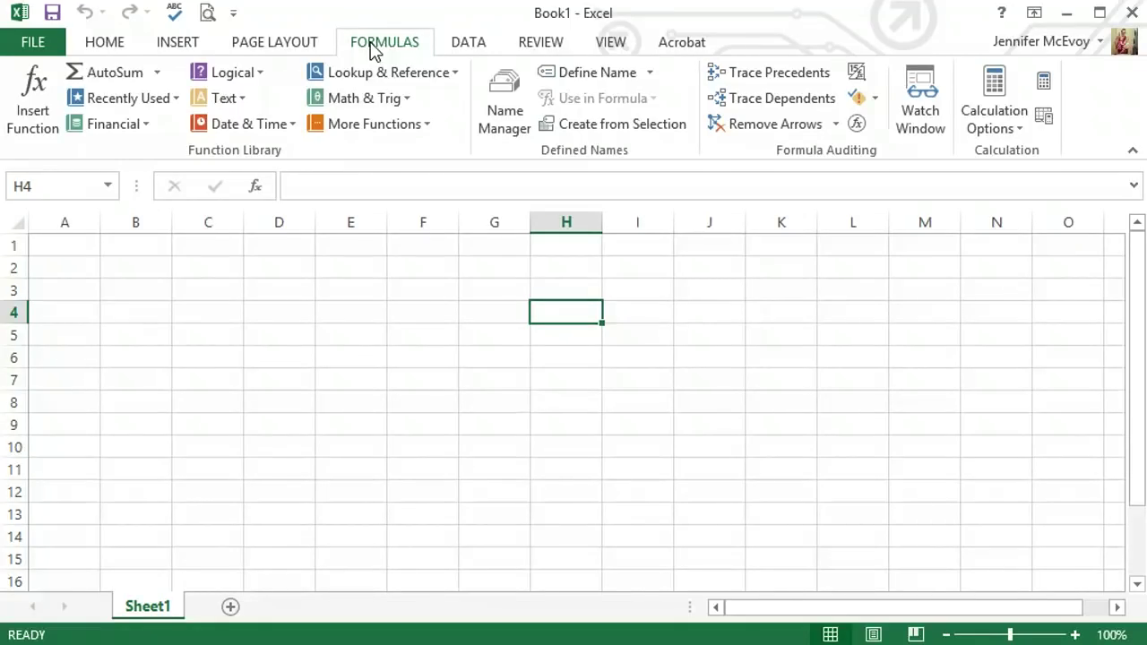
pyautogui.click(104, 42)
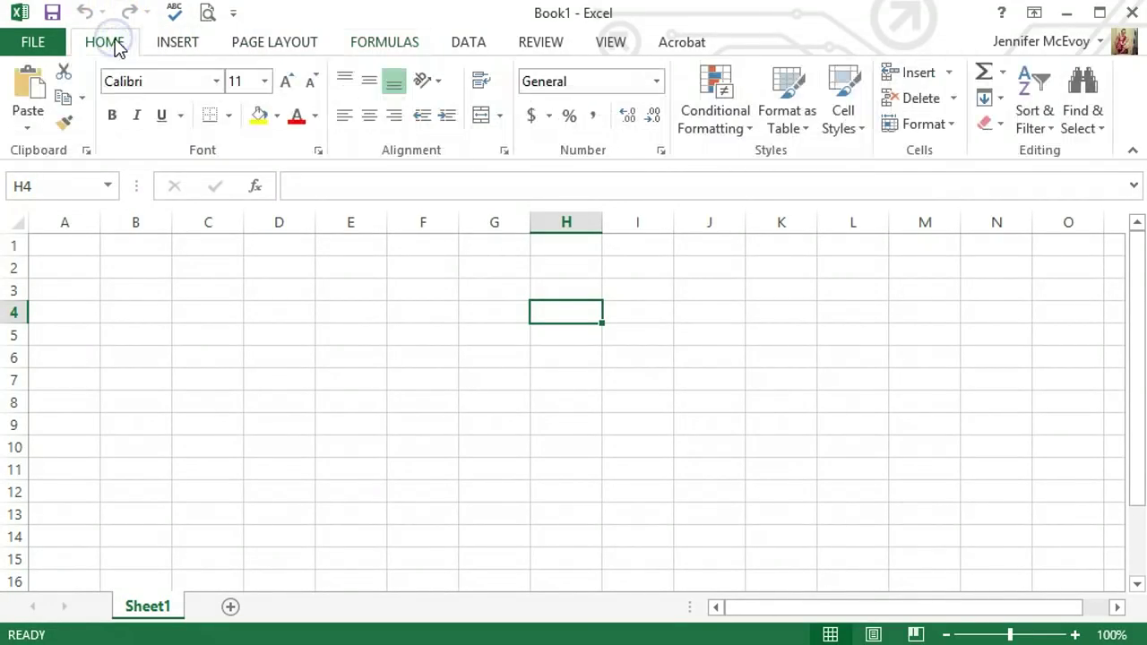
# Step: Select the entire columns A through E one at a time
pyautogui.click(70, 224)
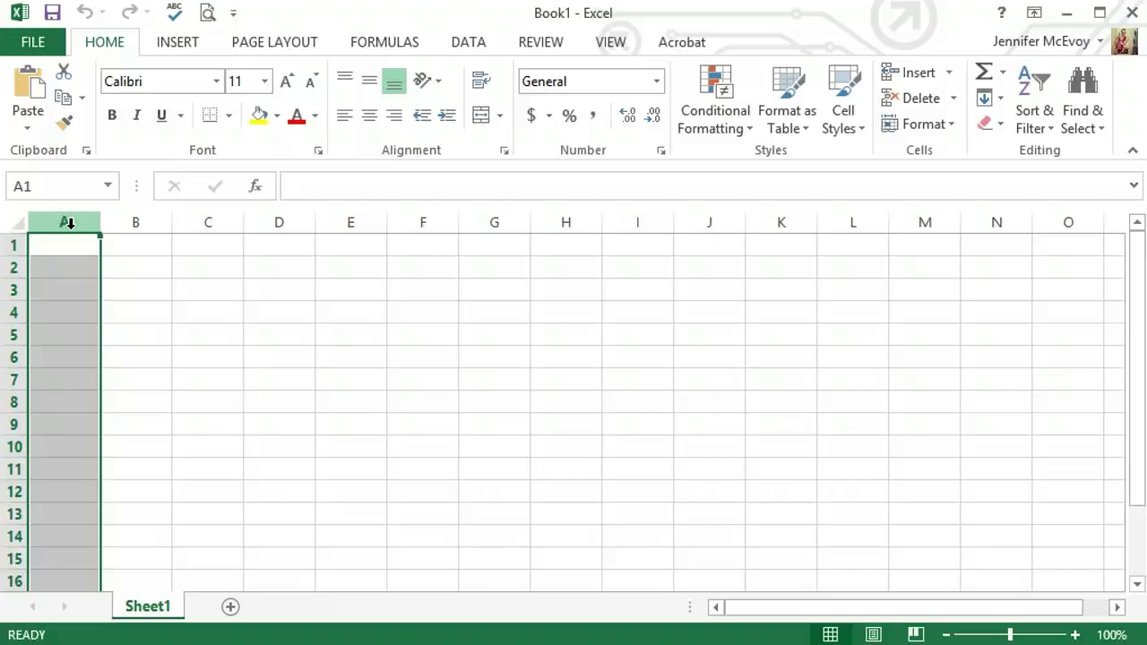
pyautogui.click(134, 220)
pyautogui.click(205, 223)
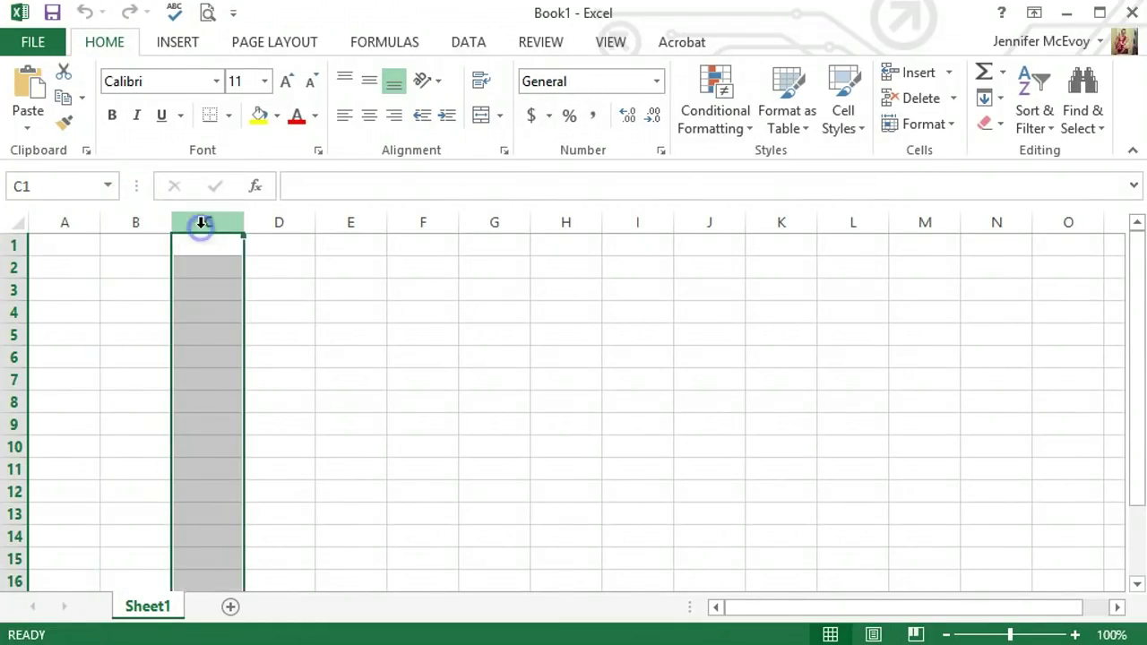
pyautogui.click(279, 222)
pyautogui.click(351, 223)
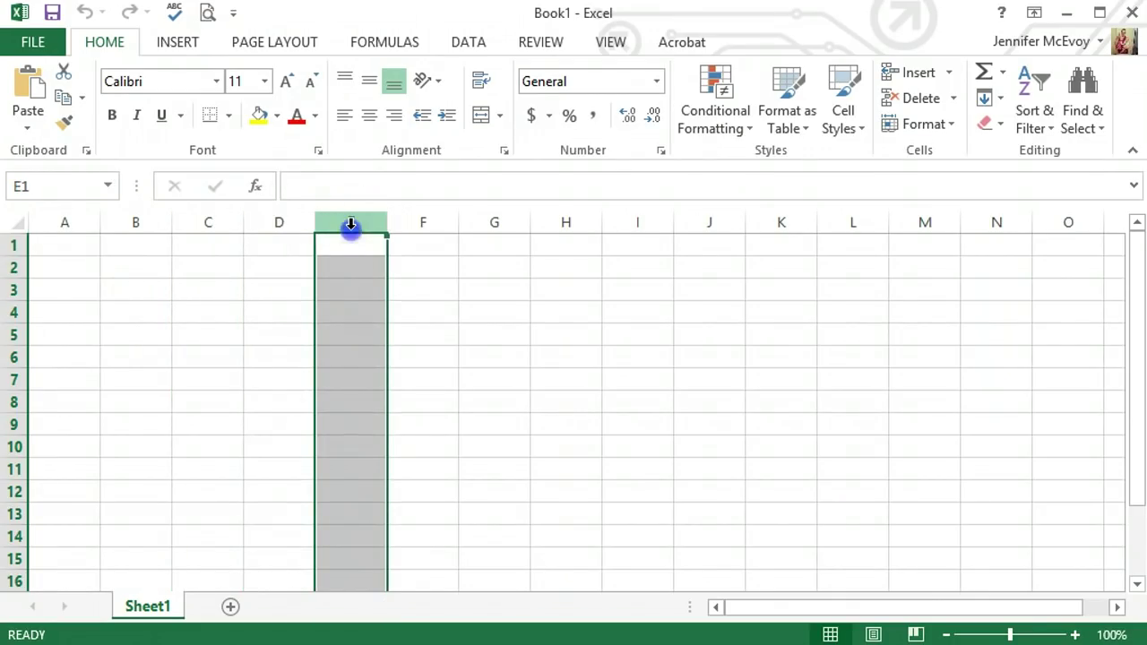
# Step: Select the entire rows 1 through 5 one at a time, finishing on the single cell A2
pyautogui.click(17, 241)
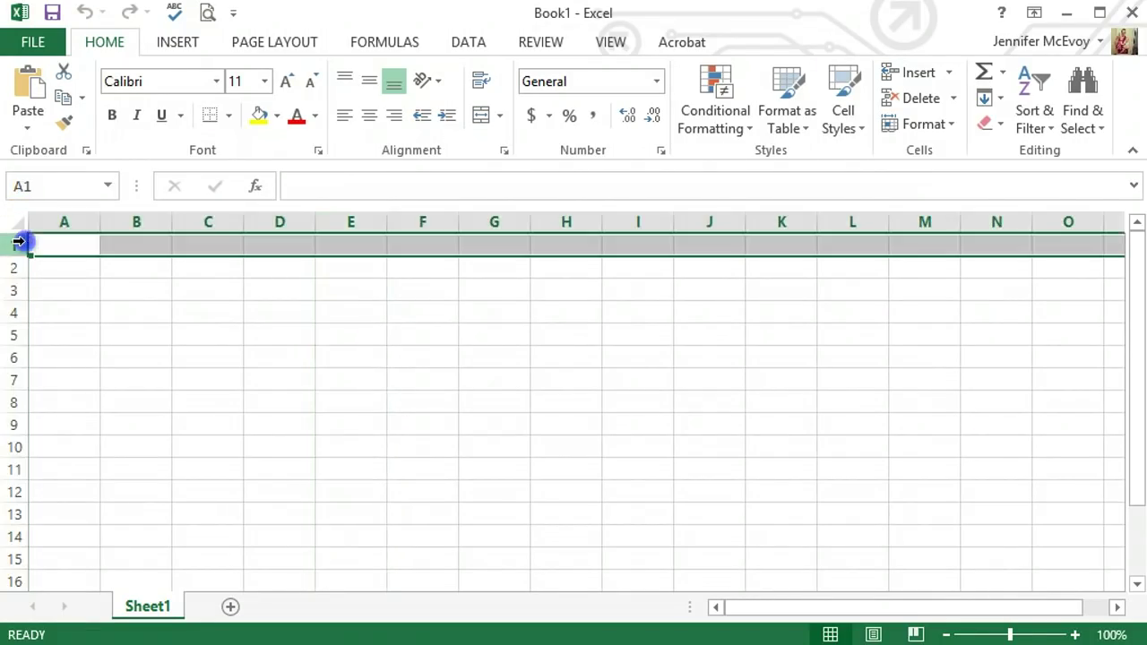
pyautogui.click(17, 266)
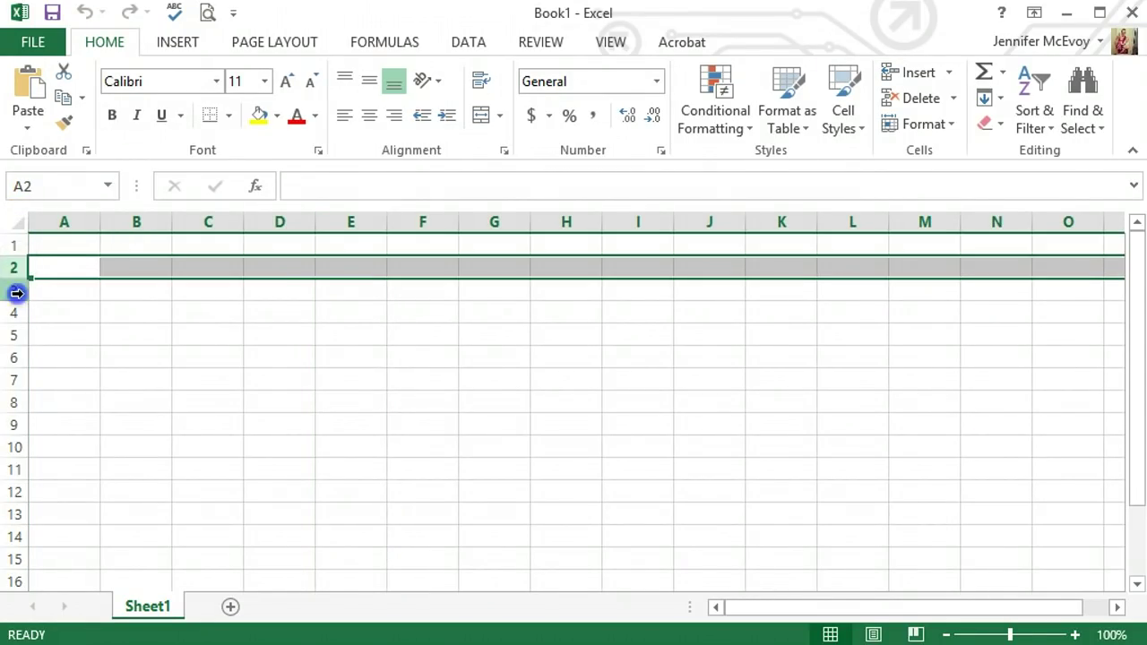
pyautogui.click(17, 289)
pyautogui.click(16, 312)
pyautogui.click(17, 334)
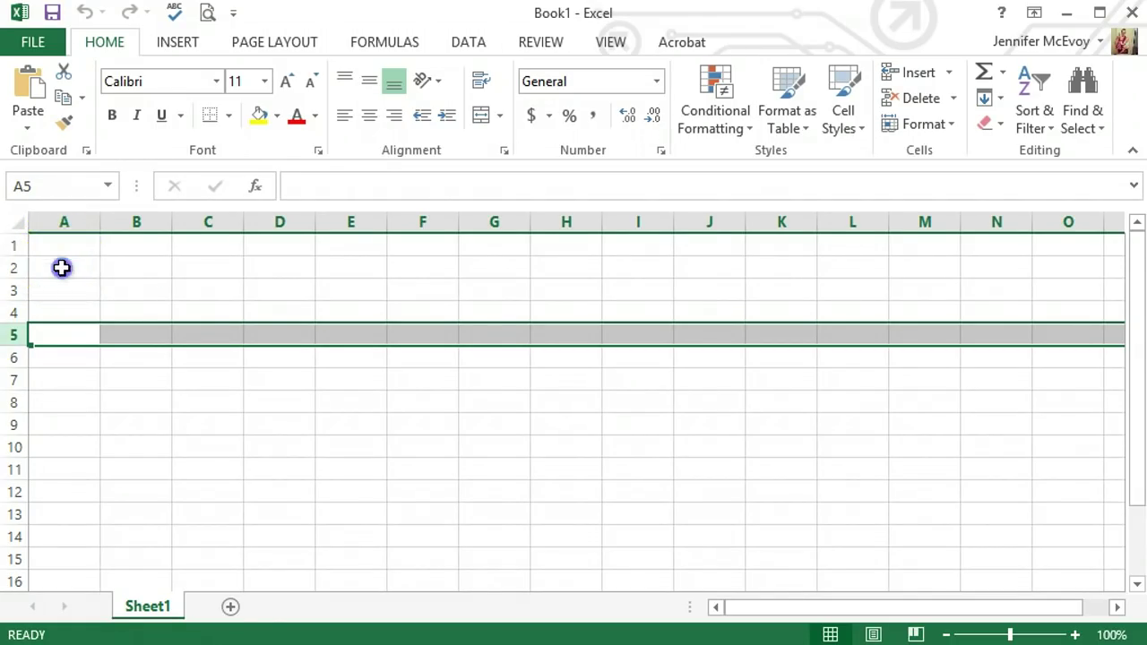
pyautogui.click(61, 268)
pyautogui.hotkey('shift', 'Right')
pyautogui.click(61, 268)
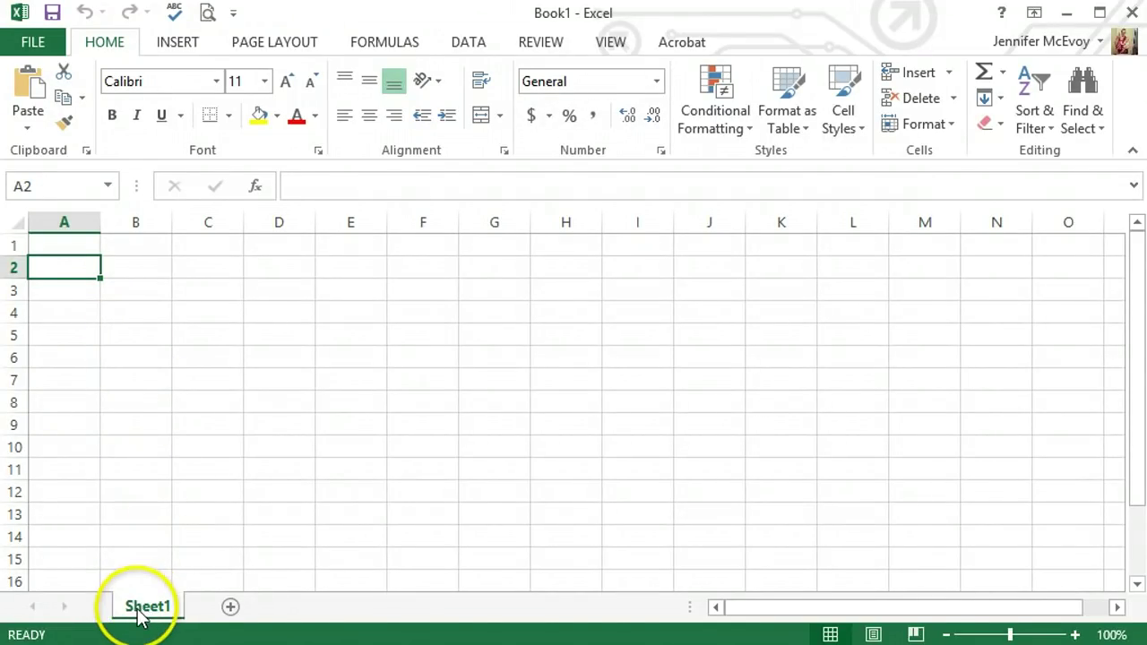
# Step: Add three new worksheets after Sheet1
pyautogui.click(230, 609)
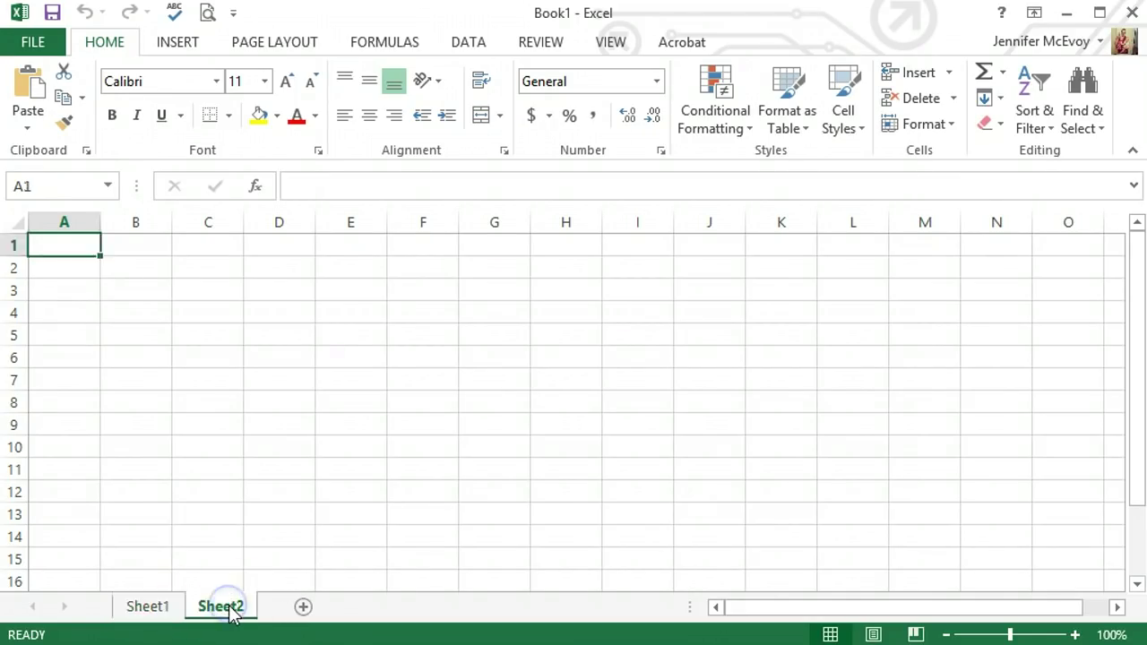
pyautogui.click(301, 609)
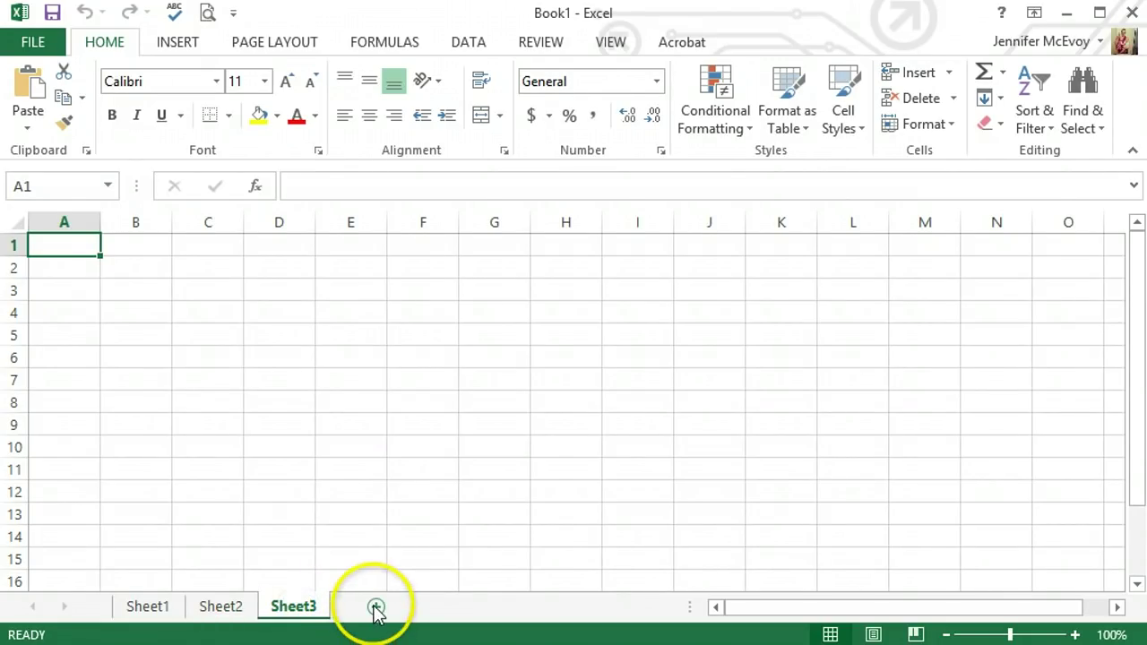
pyautogui.click(373, 608)
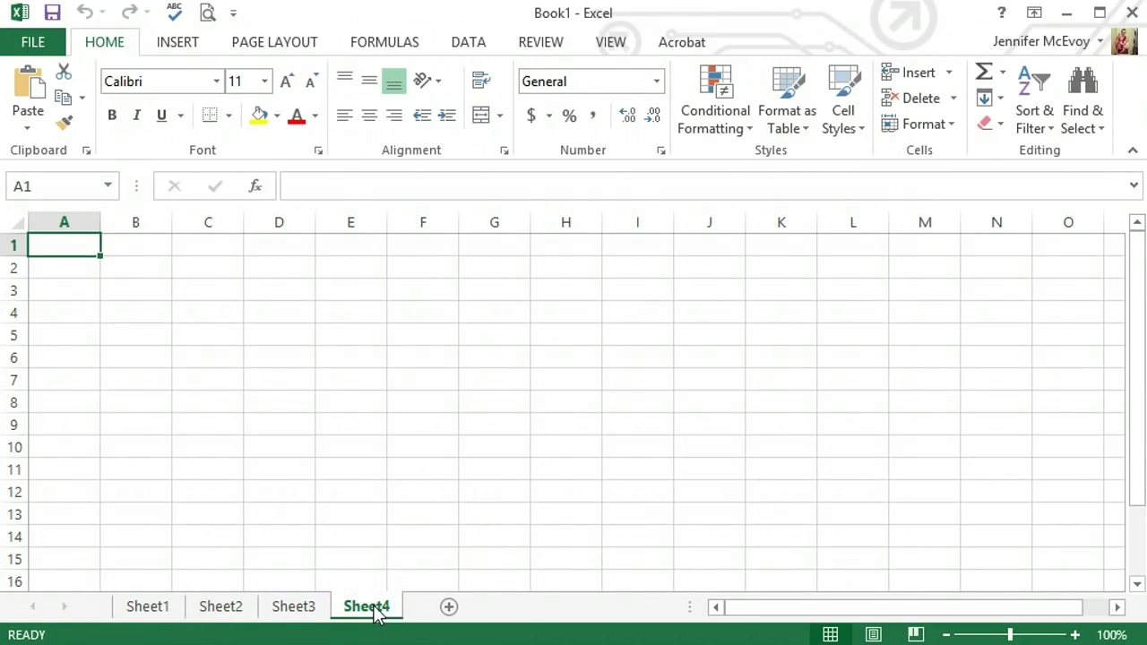
pyautogui.moveTo(374, 613); pyautogui.dragTo(144, 612)
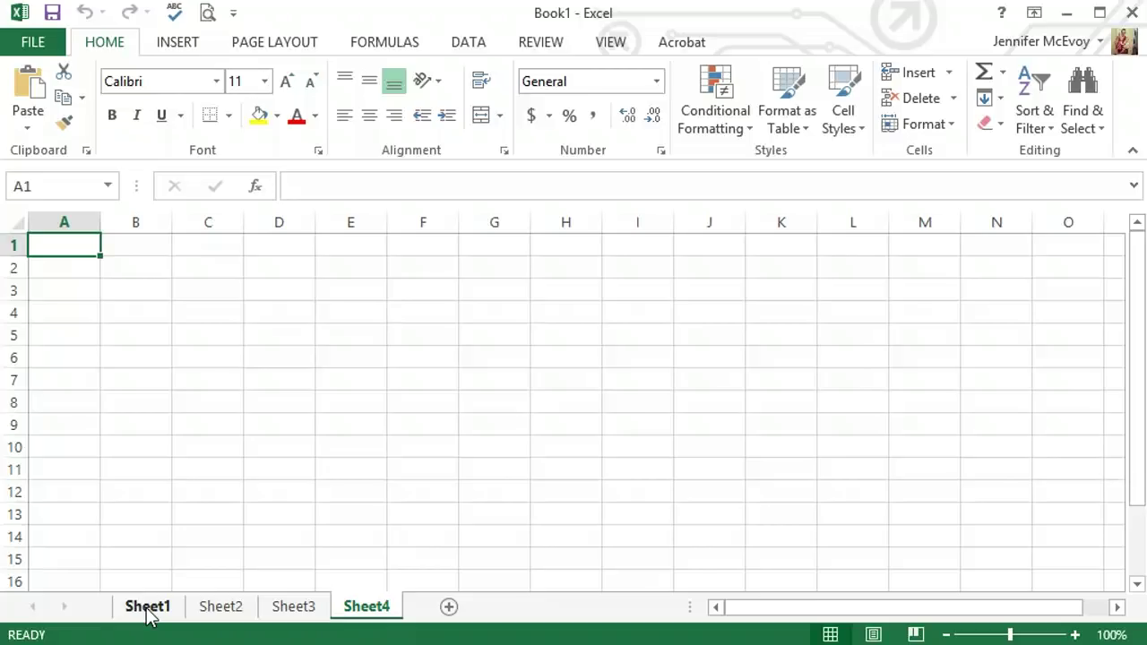
# Step: Rename the Sheet1 worksheet as Jobs
pyautogui.click(147, 609)
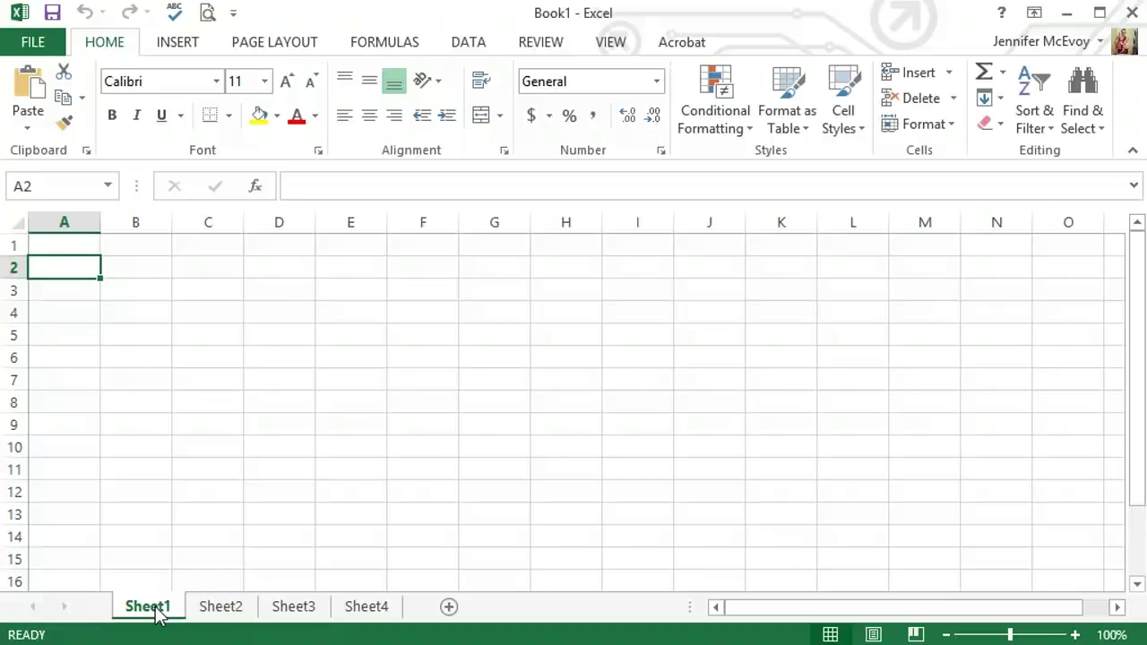
pyautogui.rightClick(156, 612)
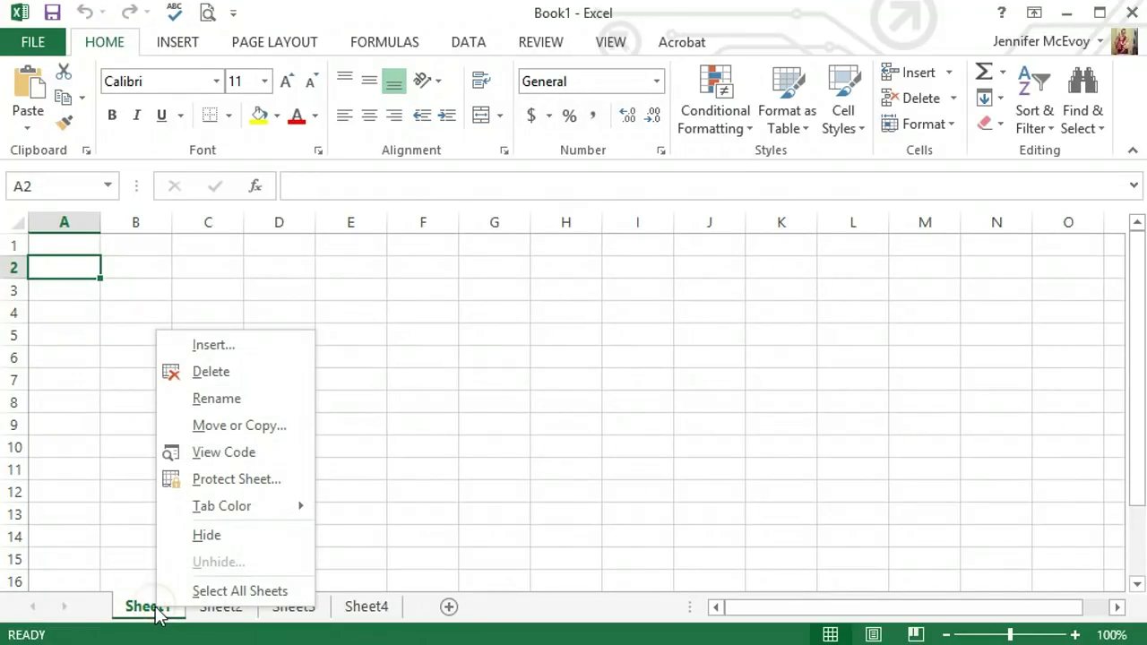
pyautogui.click(215, 400)
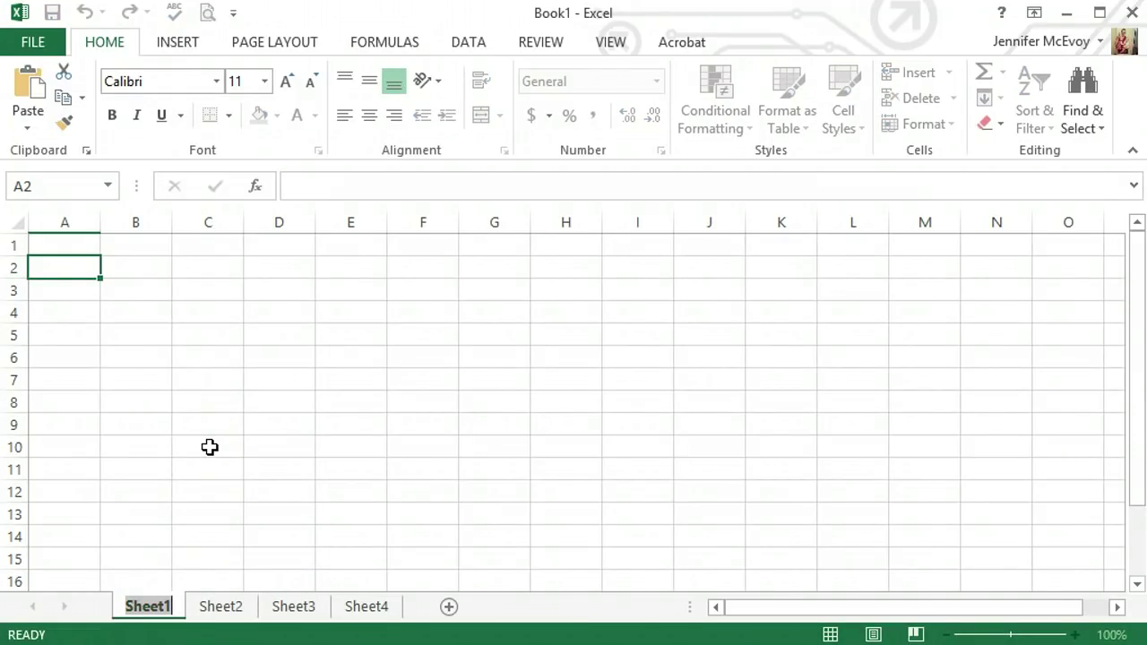
pyautogui.write('JO')
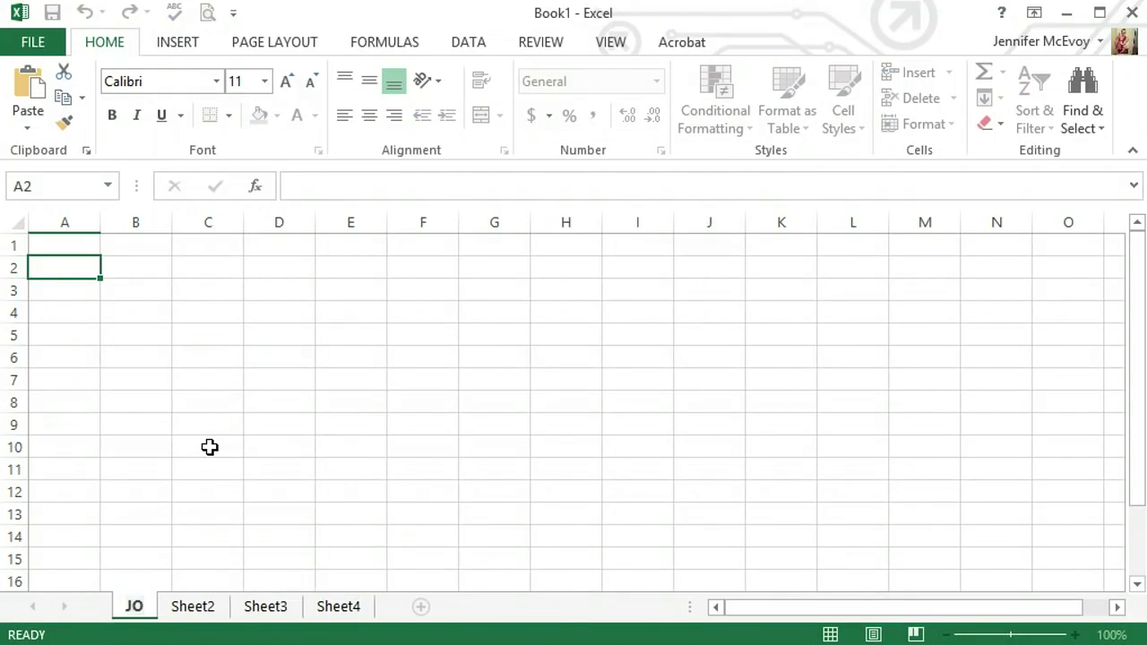
pyautogui.write('bs')
pyautogui.press('Left')
pyautogui.press('Left')
pyautogui.press('Left')
pyautogui.press('Delete')
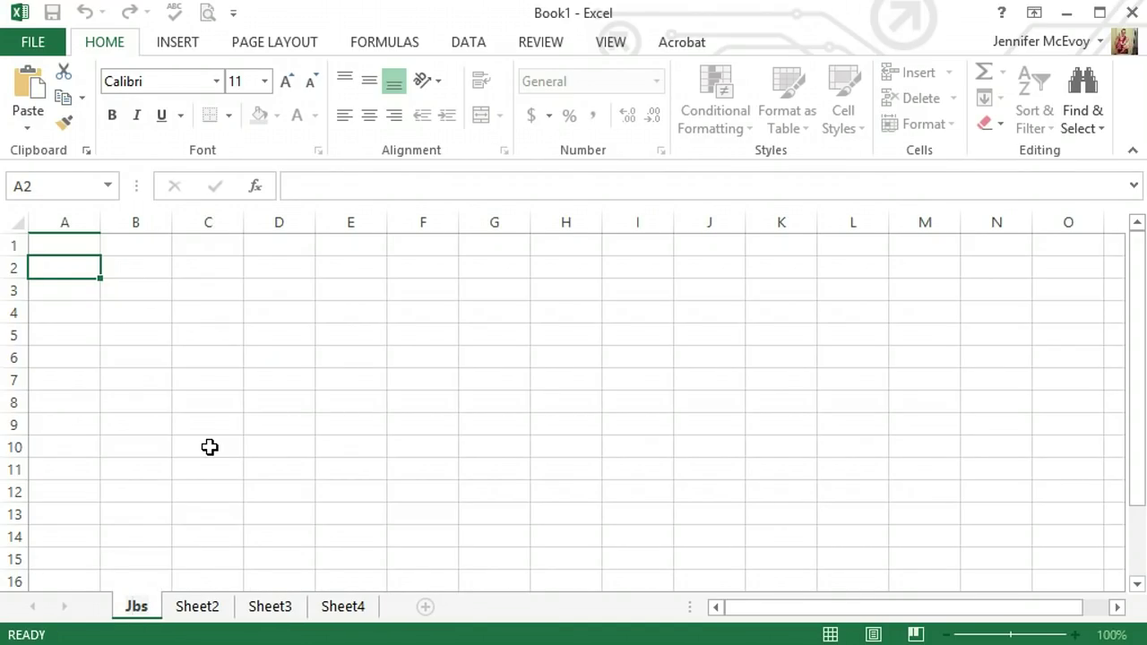
pyautogui.write('o')
pyautogui.press('Return')
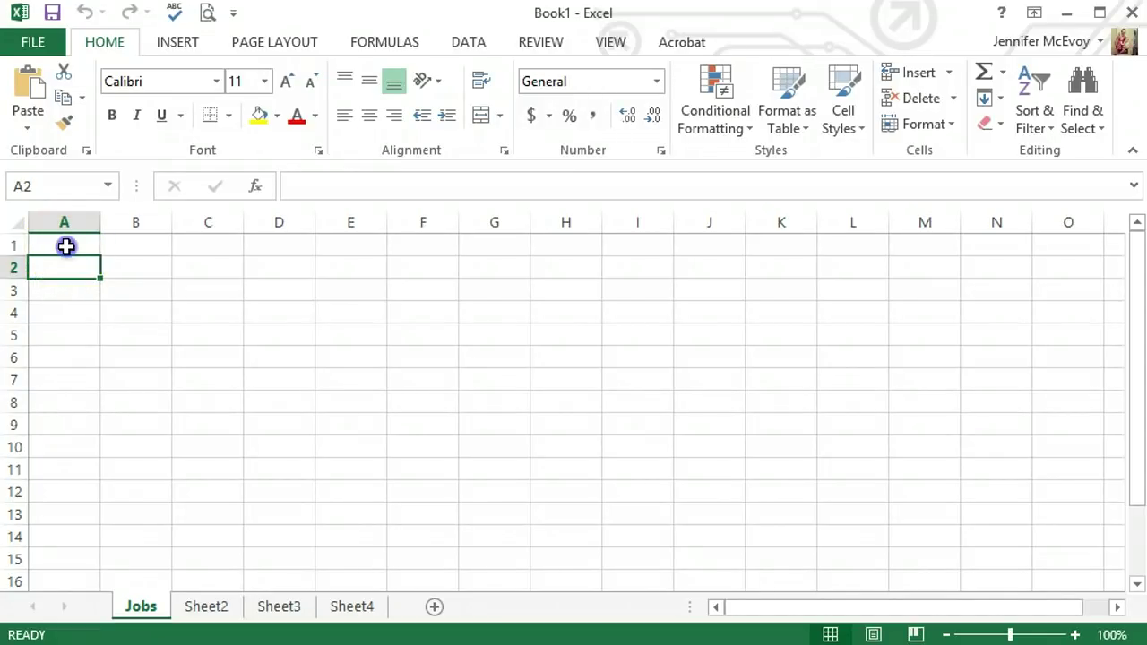
# Step: Enter the numbers 1, 2 and 3 in cells A1 to A3 of the Jobs sheet
pyautogui.click(66, 246)
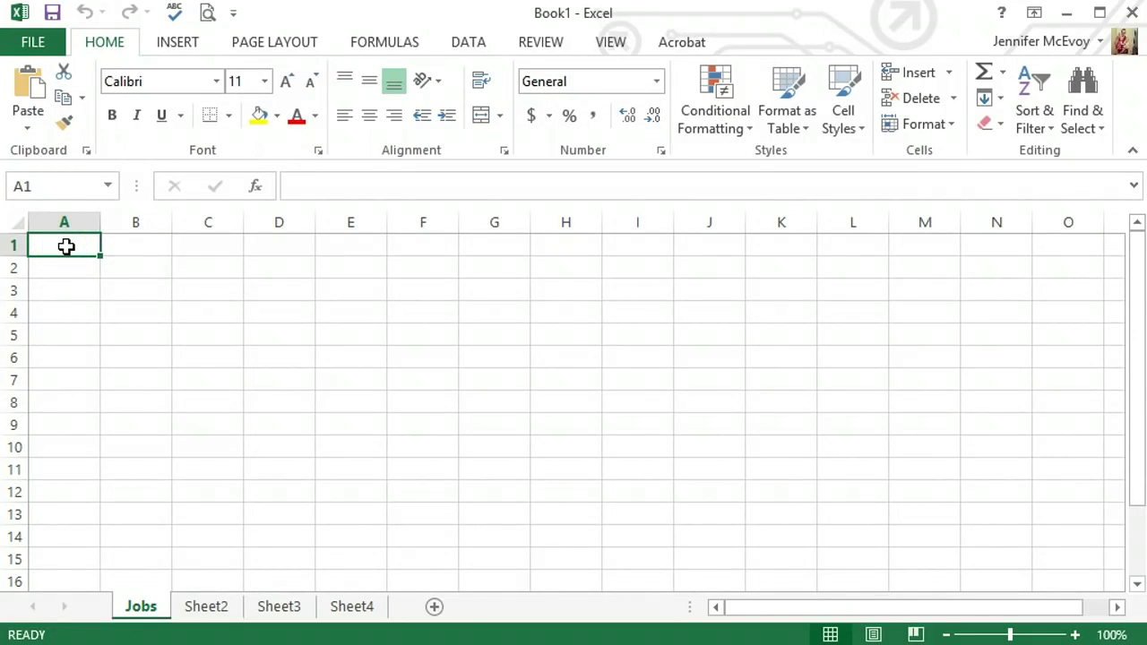
pyautogui.write('1')
pyautogui.press('Return')
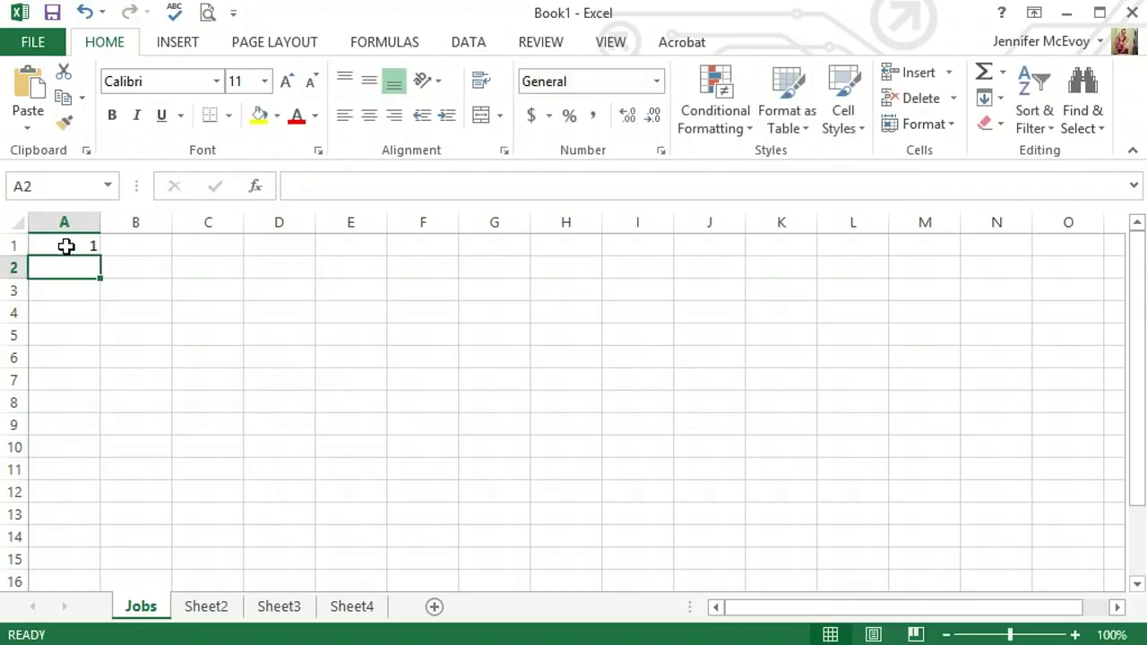
pyautogui.write('2')
pyautogui.press('Return')
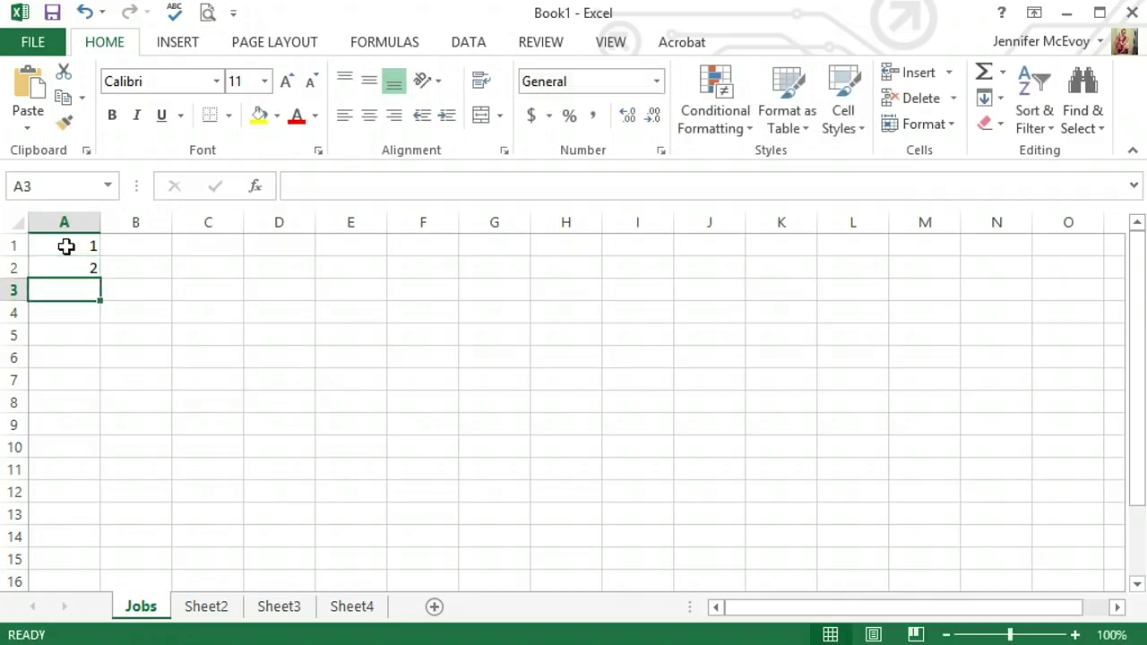
pyautogui.write('3')
pyautogui.press('Return')
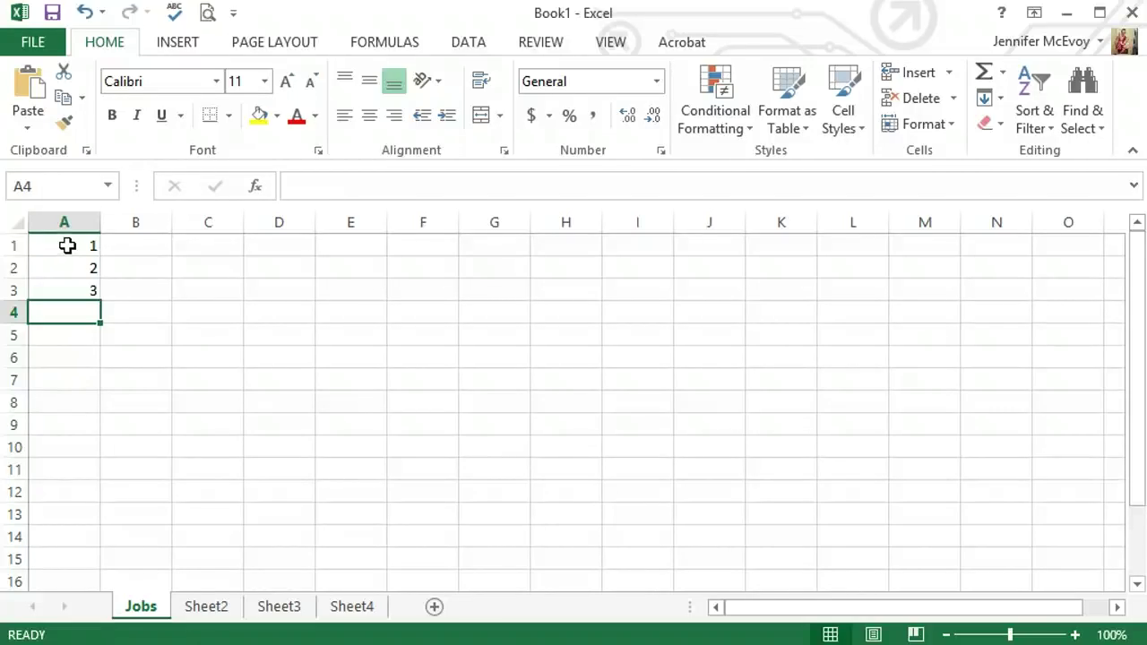
# Step: Extend the number series from cells A1:A3 down column A to row 27 with AutoFill
pyautogui.moveTo(67, 246); pyautogui.dragTo(69, 302)
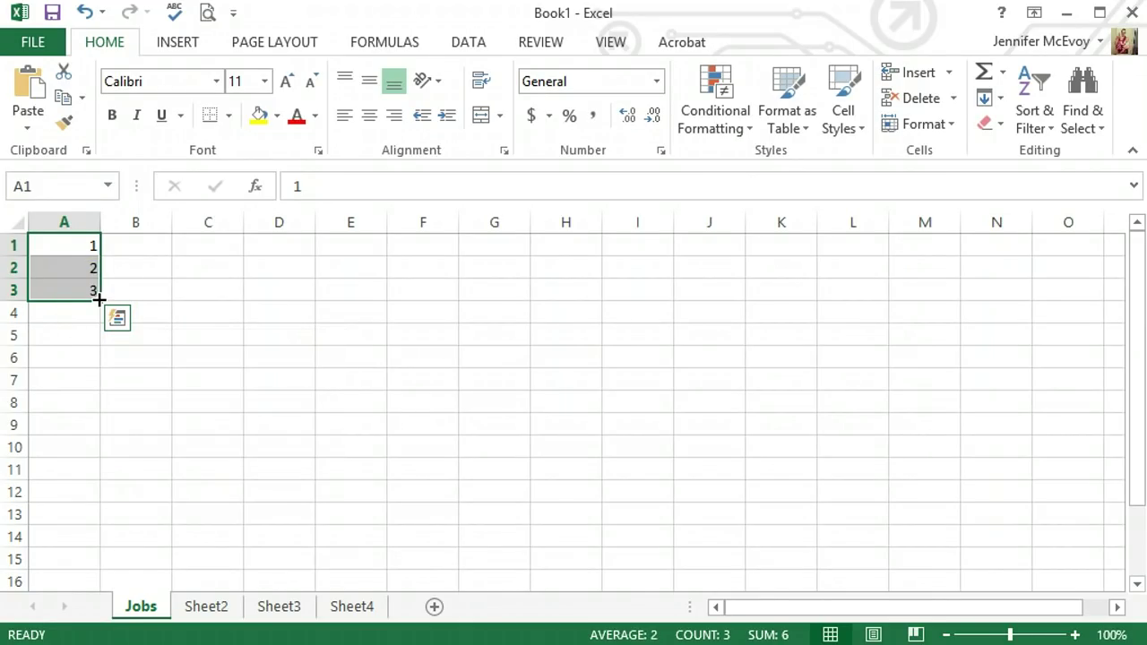
pyautogui.moveTo(98, 299); pyautogui.dragTo(57, 544)
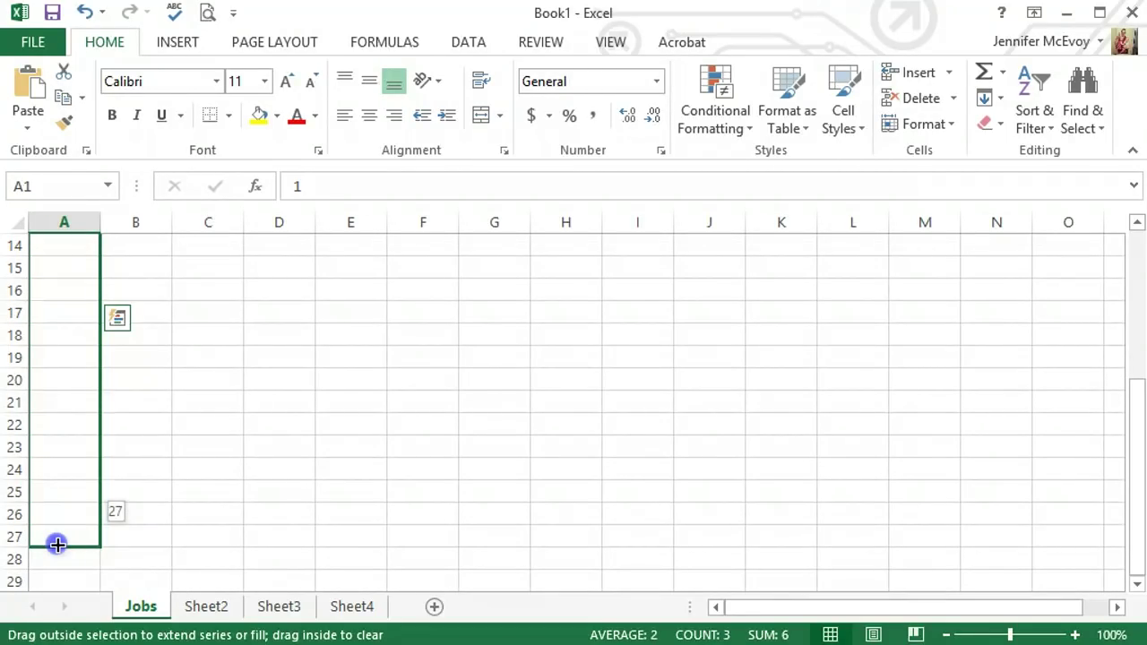
pyautogui.moveTo(56, 545); pyautogui.dragTo(56, 543)
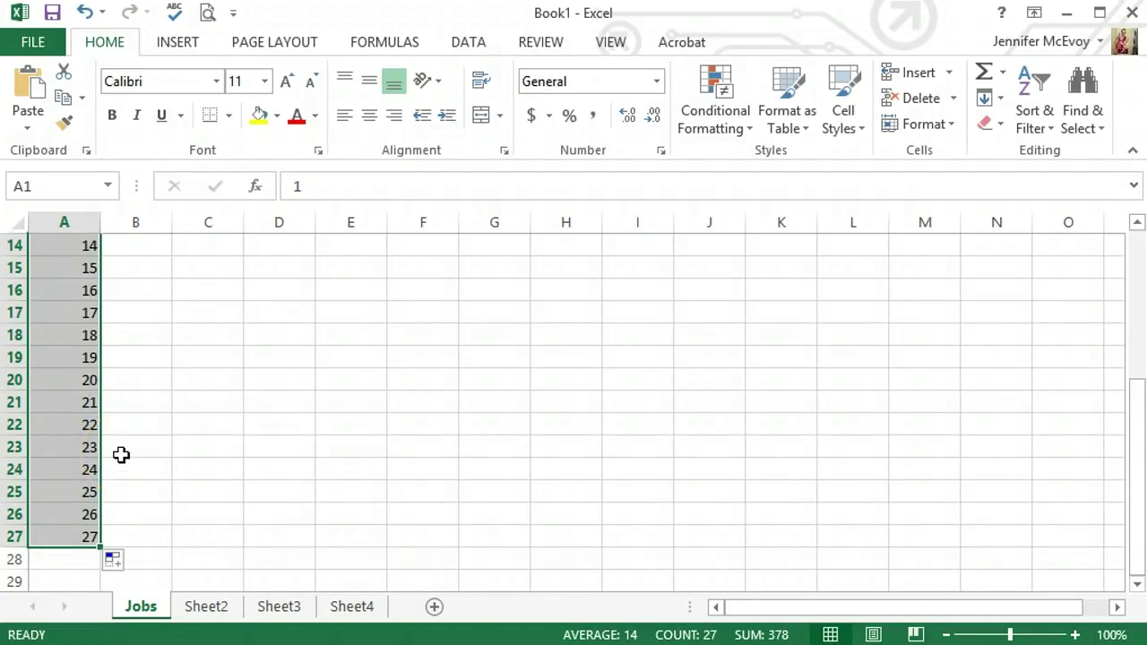
# Step: Enter the heading Jobs in cell B1 of the Jobs sheet
pyautogui.scroll(5, 121, 455)
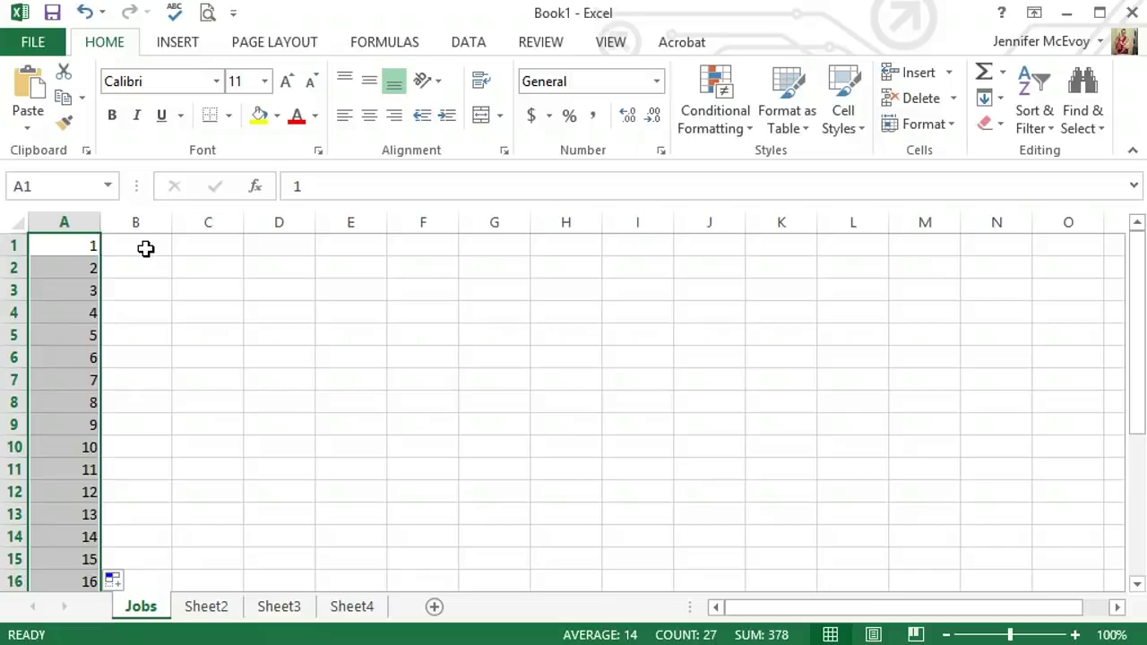
pyautogui.click(78, 244)
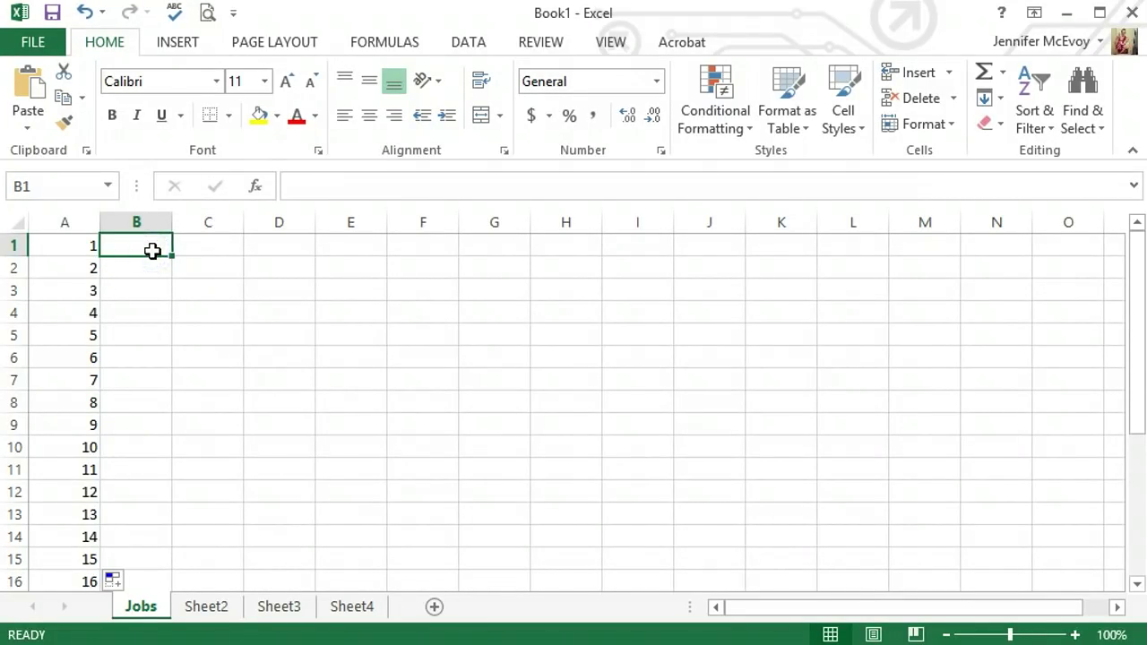
pyautogui.write('JO')
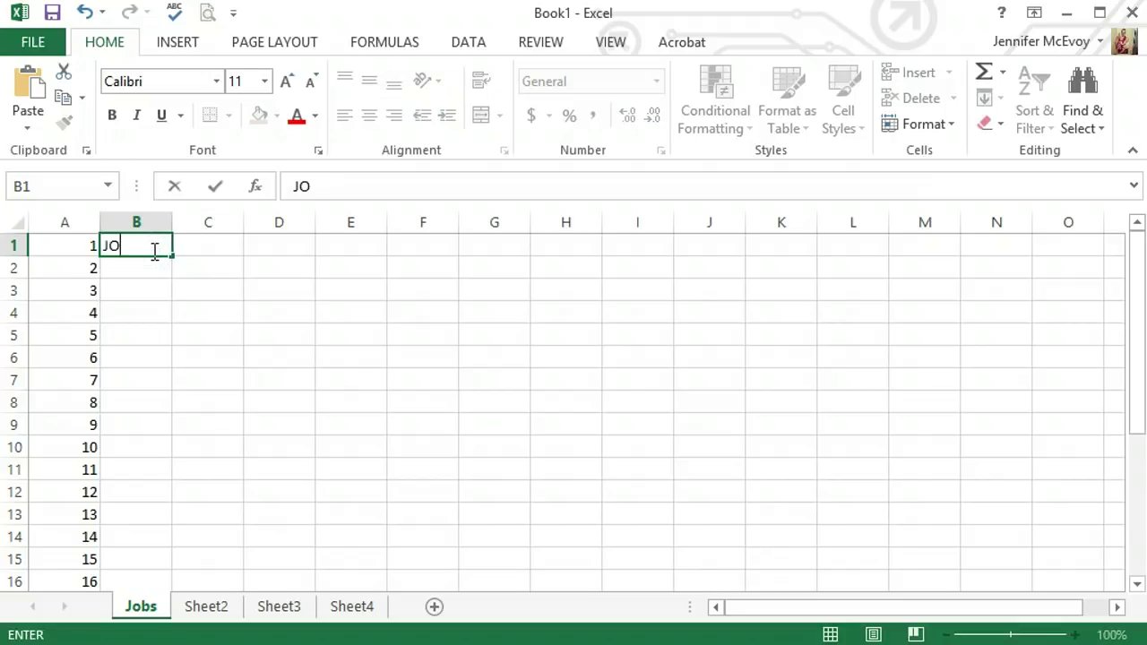
pyautogui.write('bs')
pyautogui.press('Return')
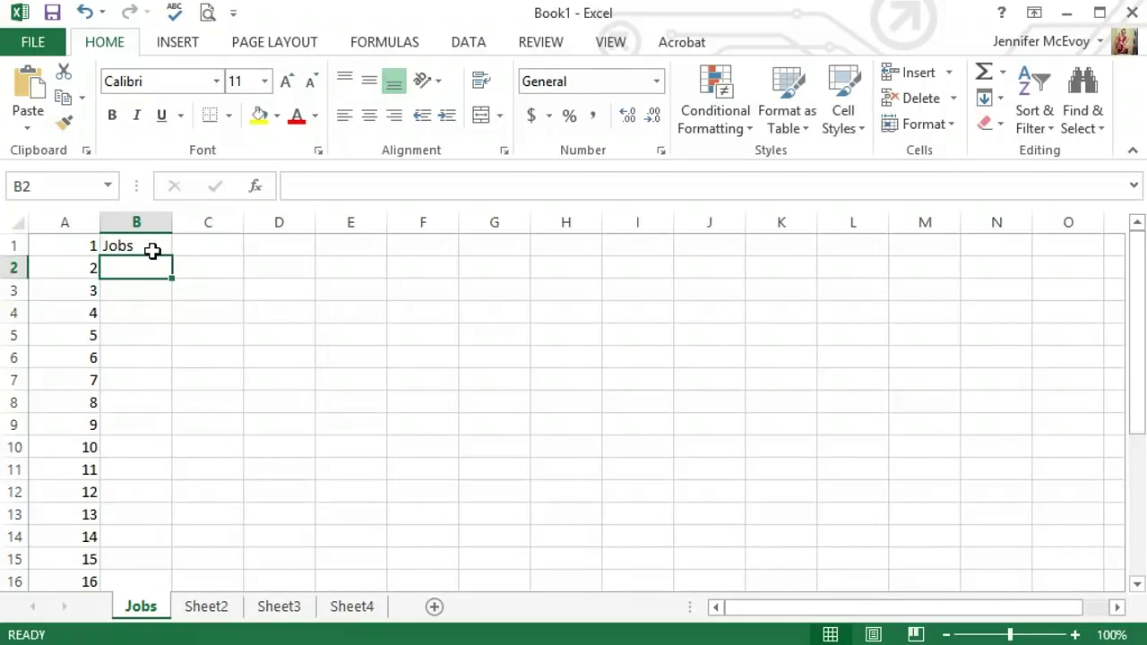
pyautogui.write('Net')
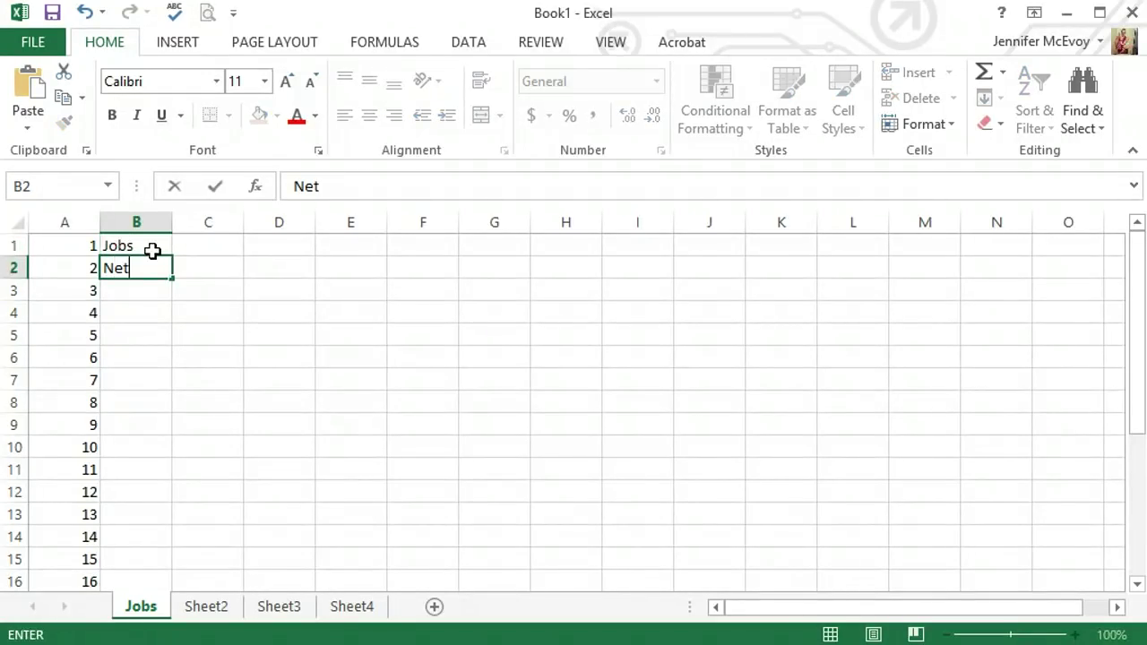
pyautogui.write('work')
pyautogui.press('BackSpace')
pyautogui.press('BackSpace')
pyautogui.press('BackSpace')
pyautogui.press('BackSpace')
pyautogui.press('BackSpace')
pyautogui.press('BackSpace')
pyautogui.press('BackSpace')
# Step: Enter Empower Network as a job name in cell B2
pyautogui.write('Empo')
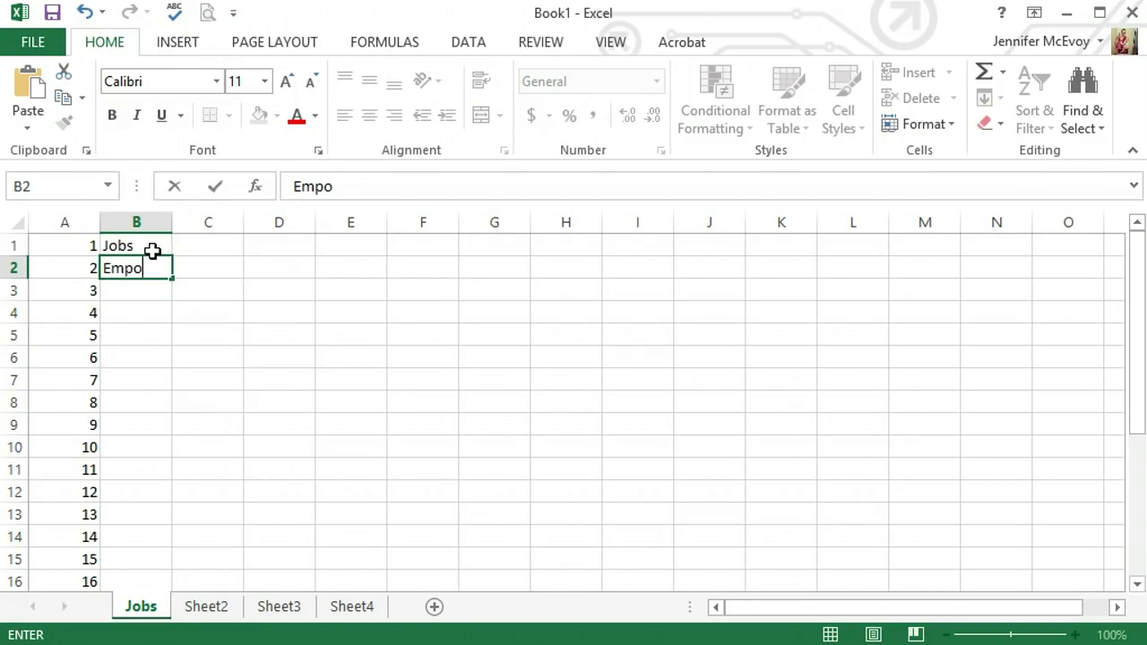
pyautogui.write('wer N')
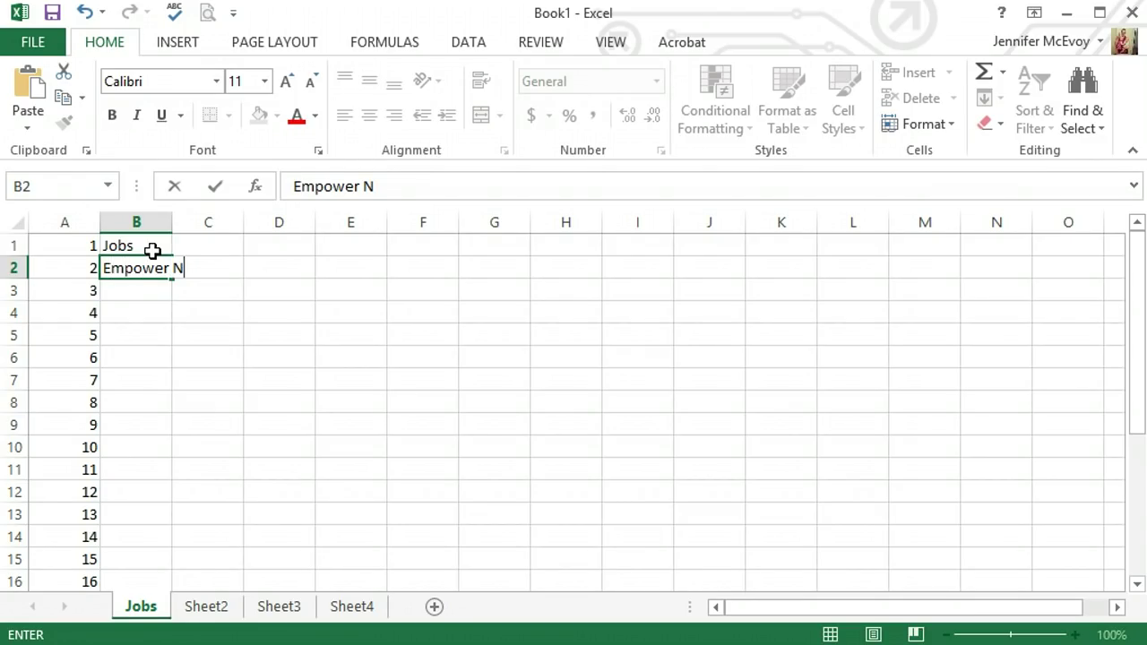
pyautogui.write('etwork')
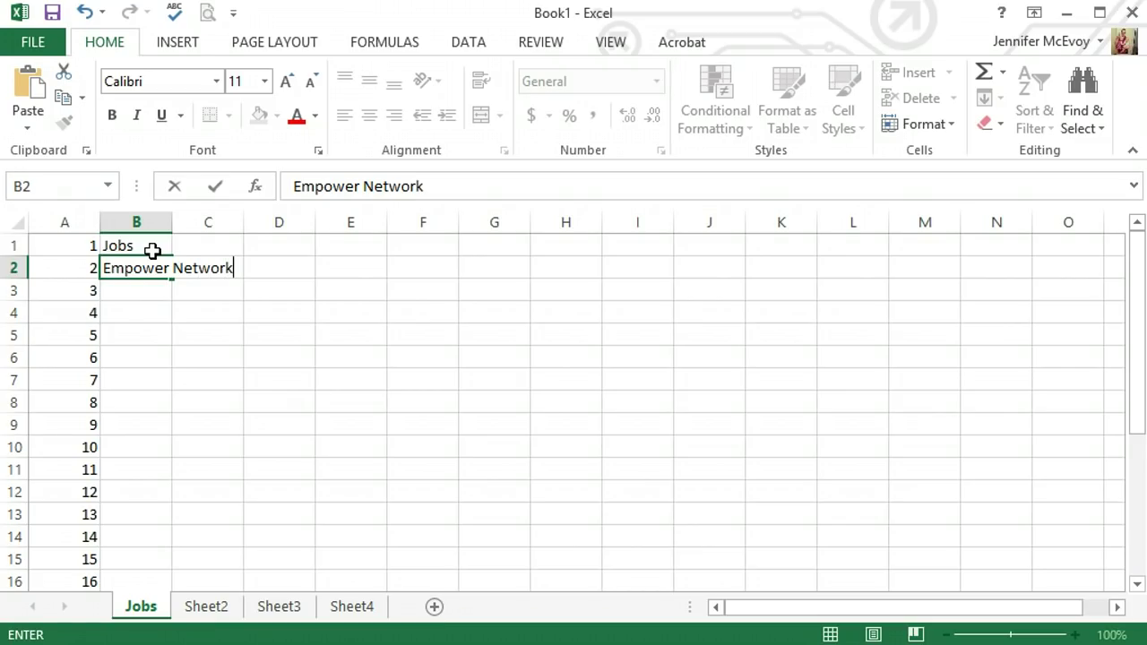
pyautogui.press('Return')
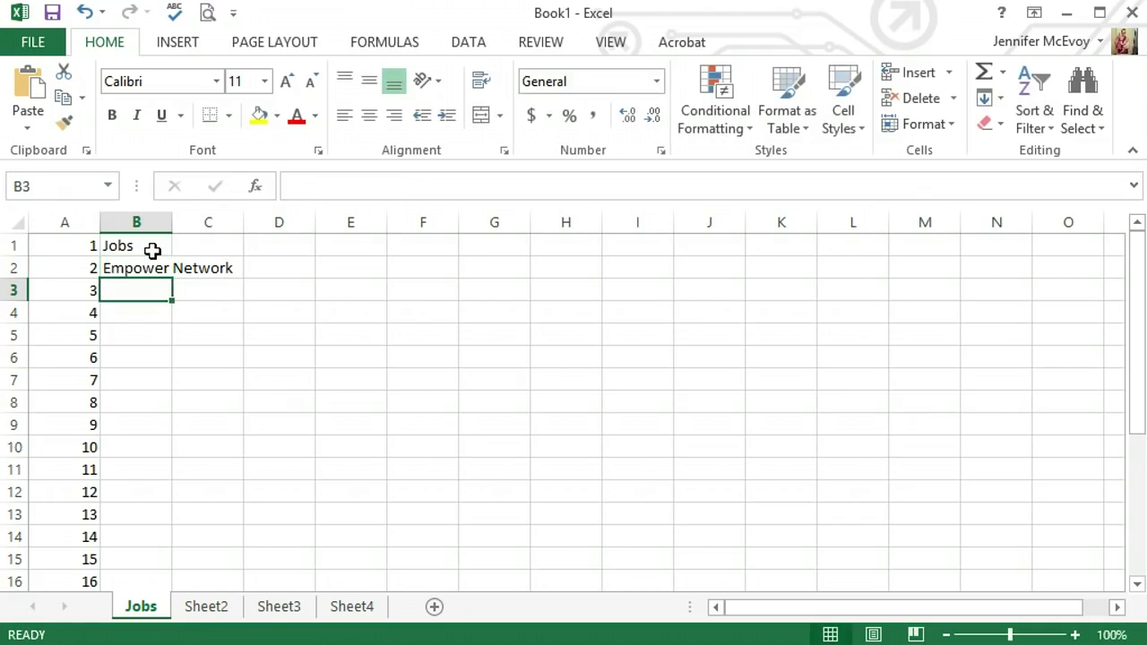
# Step: Enter Random in cell B3 and auto-fit the width of column B to its longest entry
pyautogui.write('Ra')
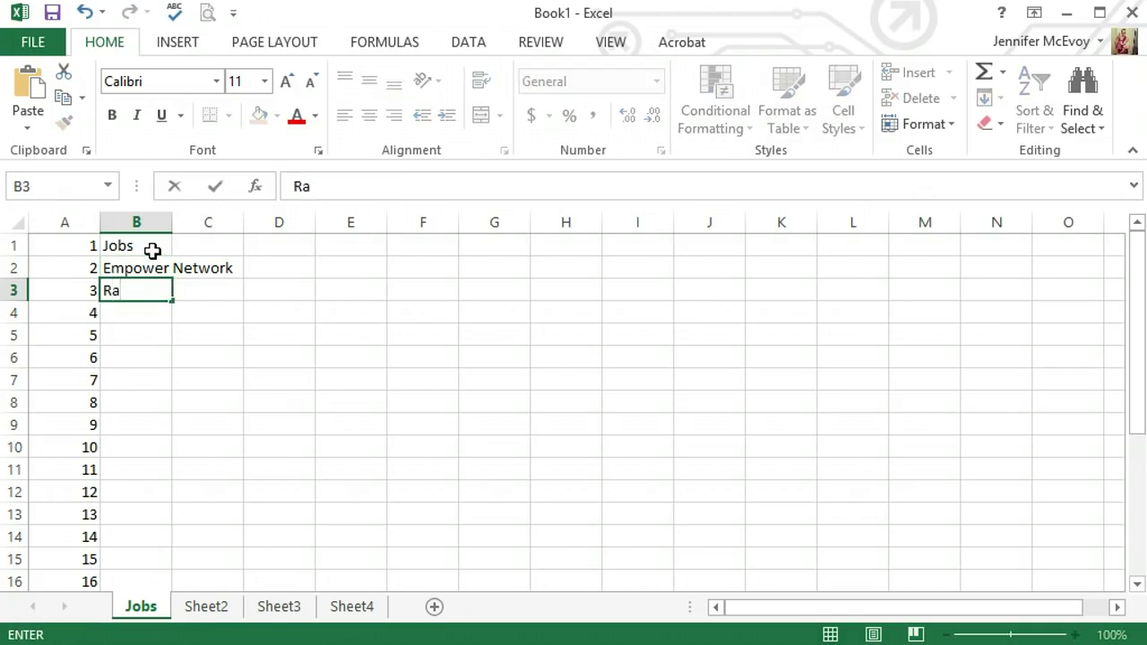
pyautogui.write('ndom')
pyautogui.click(146, 321)
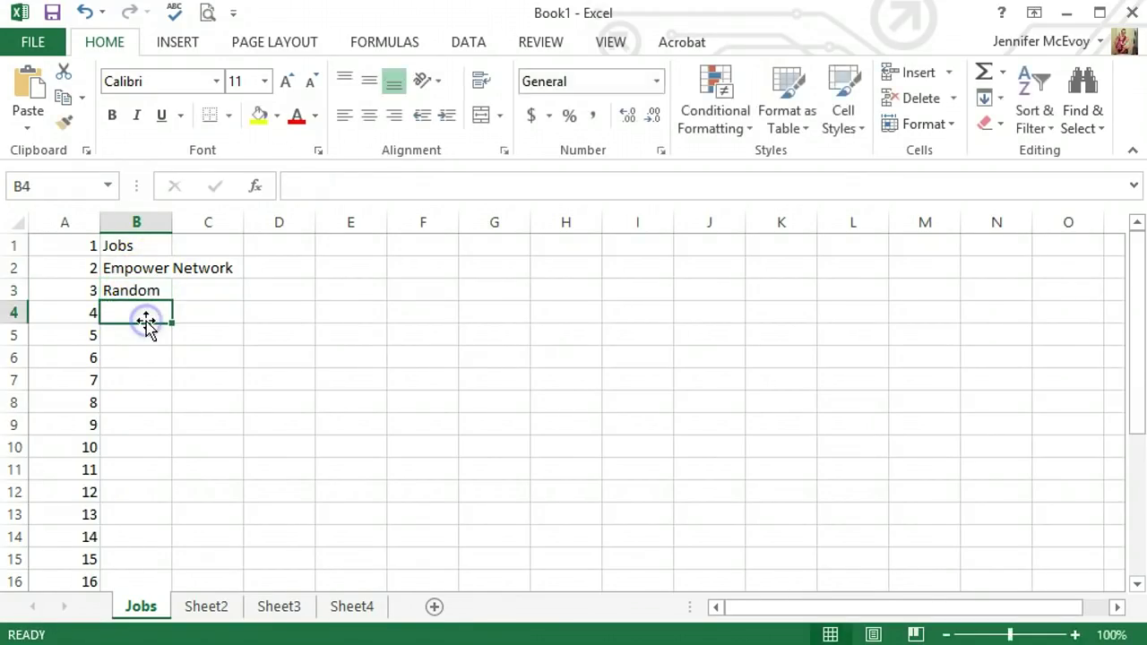
pyautogui.doubleClick(172, 226)
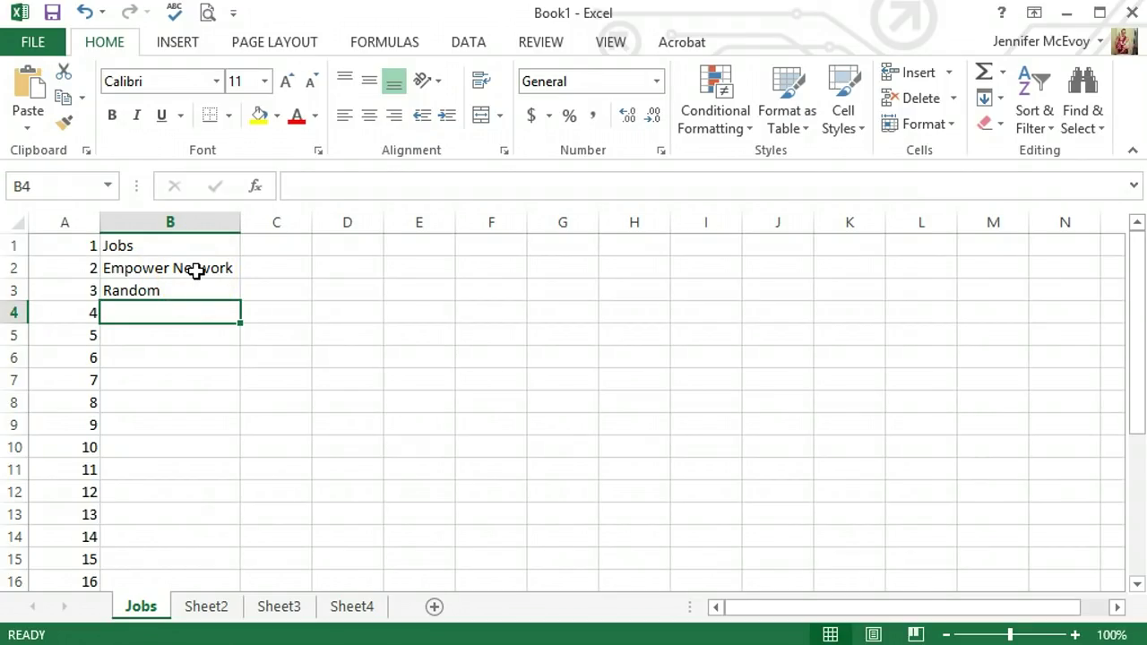
# Step: Enter the month headings May, June and July in cells C1 to E1
pyautogui.click(278, 244)
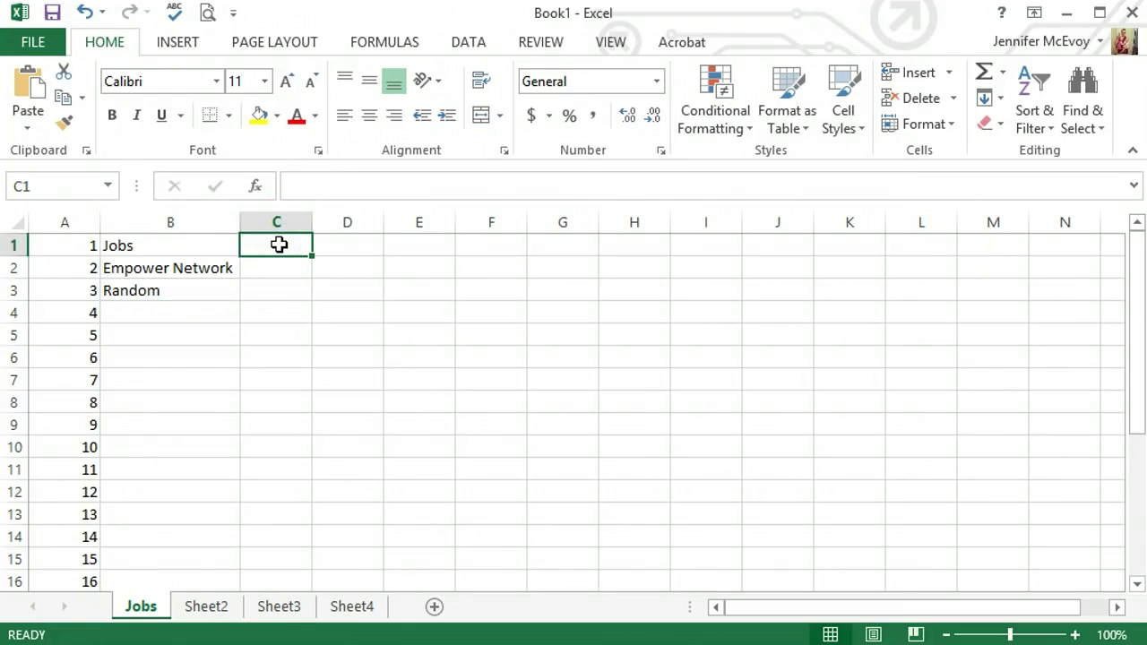
pyautogui.write('May')
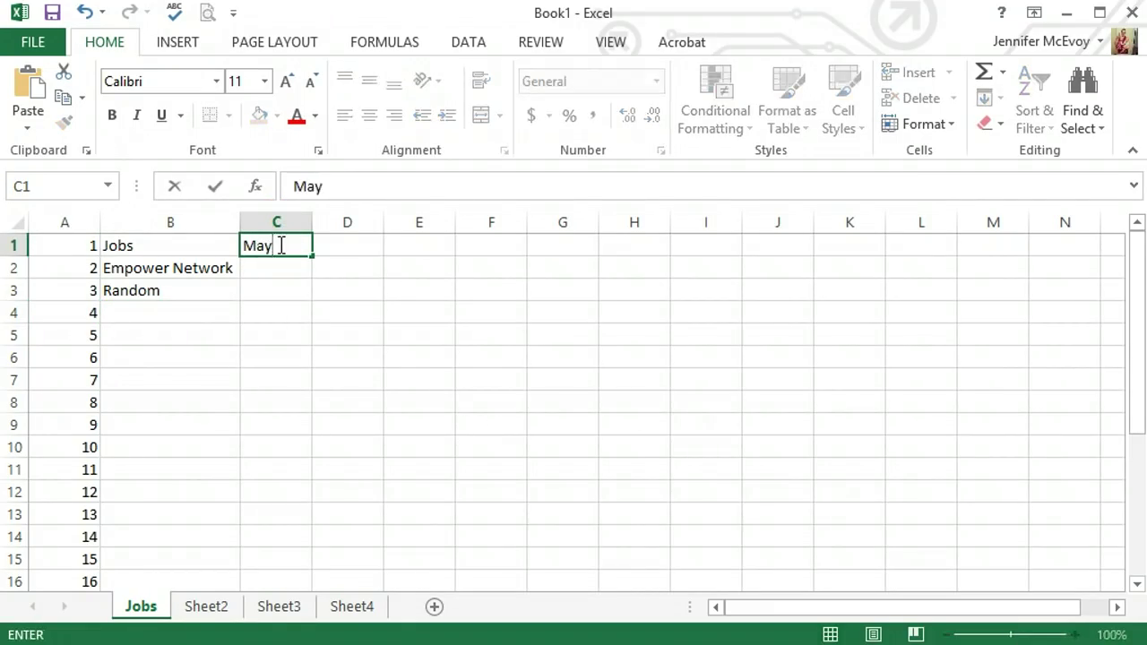
pyautogui.press('Tab')
pyautogui.write('June')
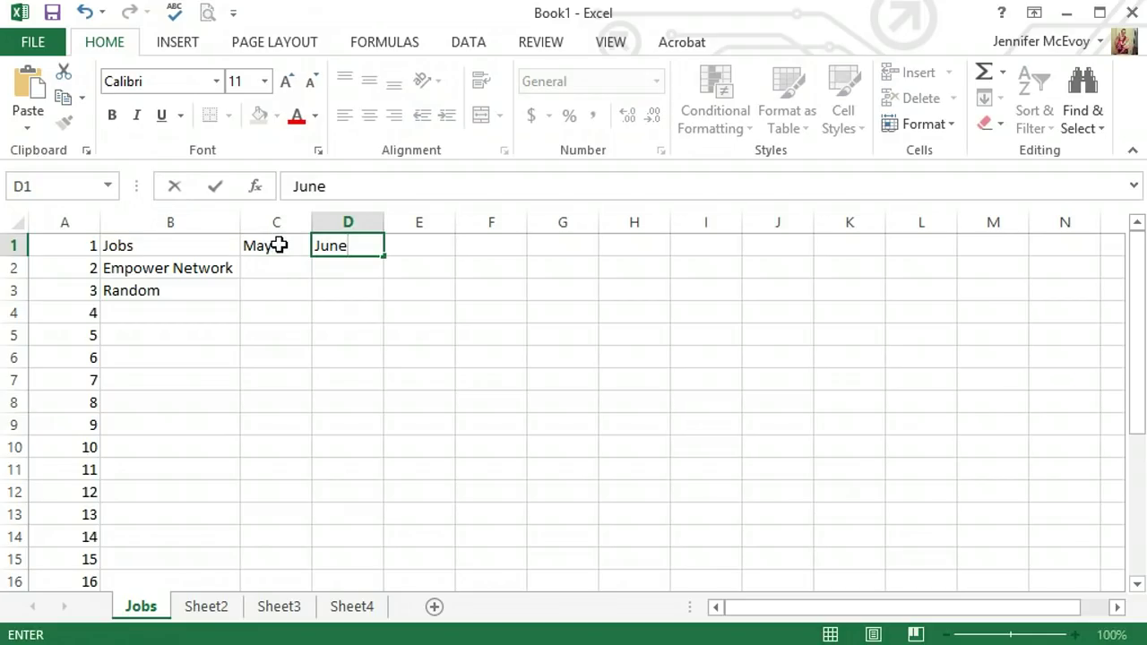
pyautogui.press('Tab')
pyautogui.write('July')
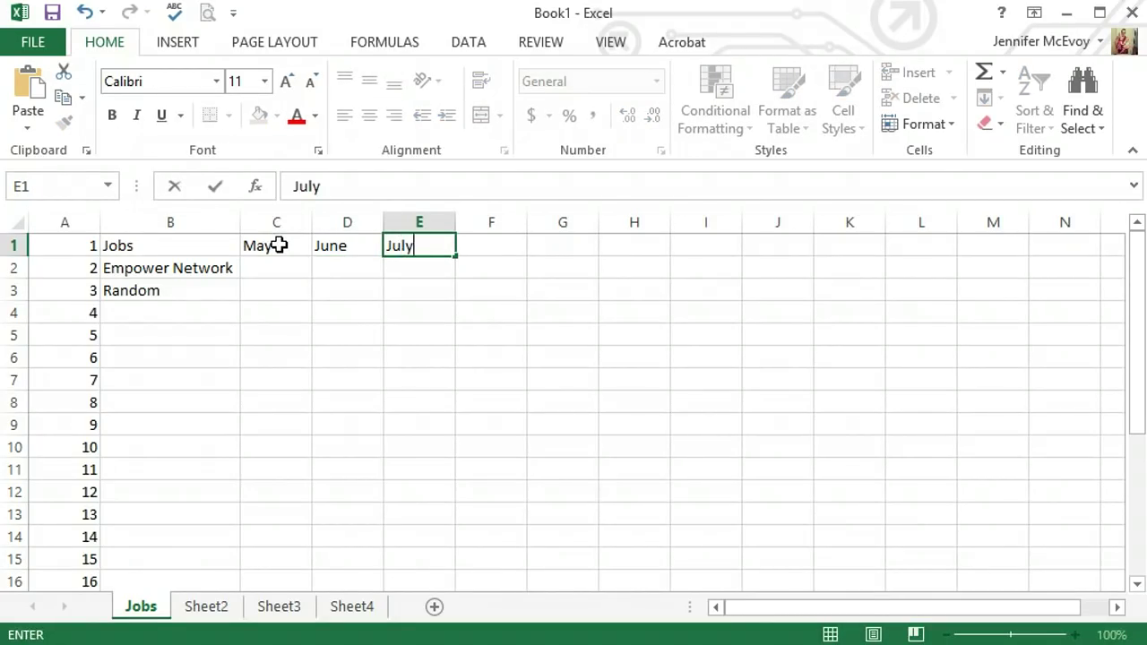
pyautogui.press('Return')
# Step: Enter the Empower Network amounts 1000, 1000 and 1500 in cells C2 to E2
pyautogui.click(277, 261)
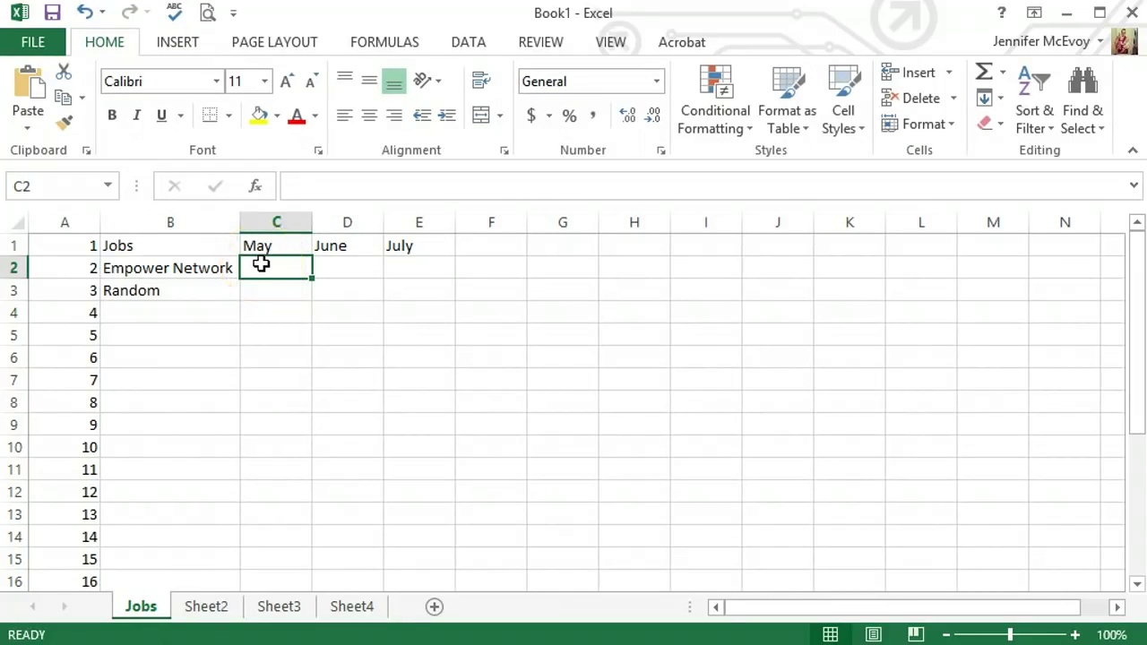
pyautogui.write('1000')
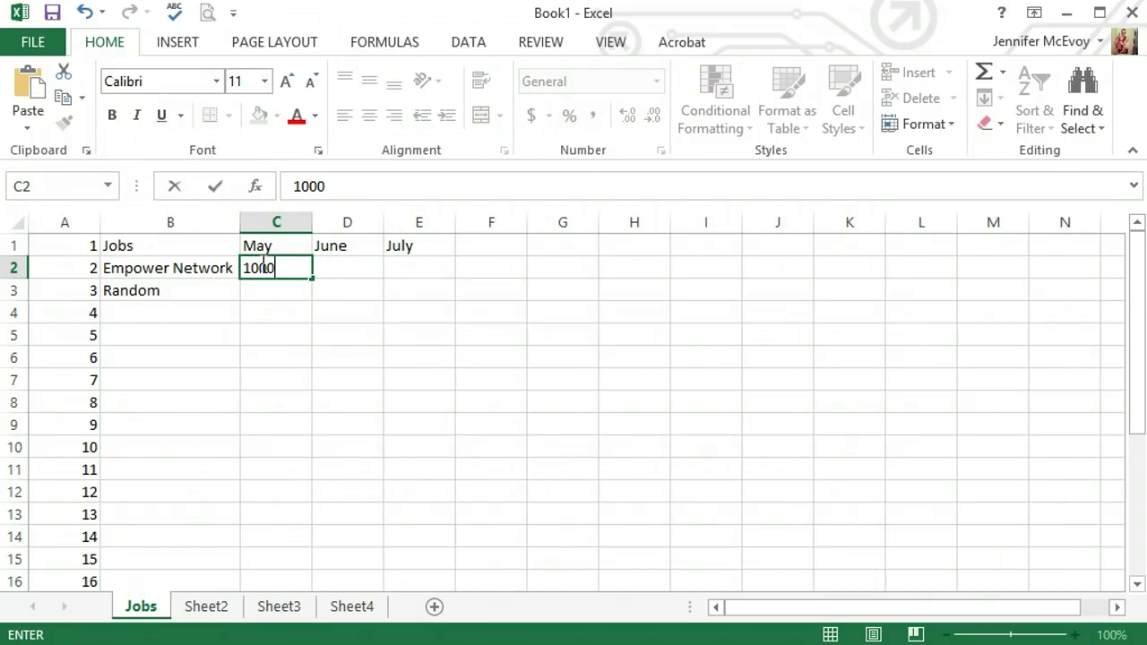
pyautogui.press('Tab')
pyautogui.write('1')
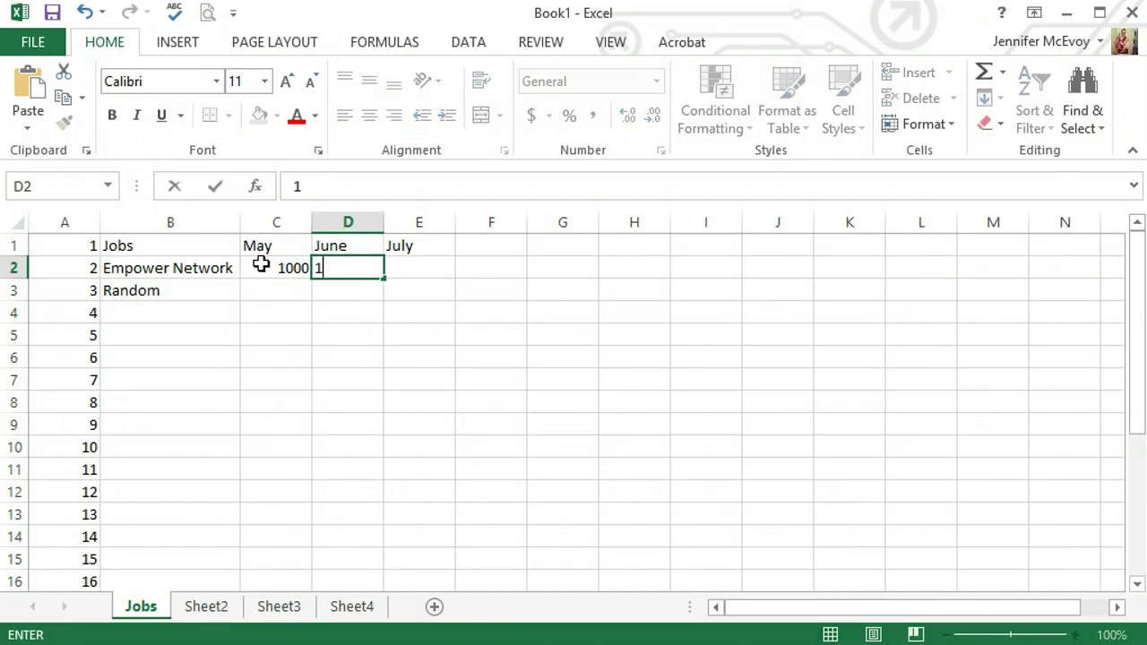
pyautogui.write('000')
pyautogui.press('Tab')
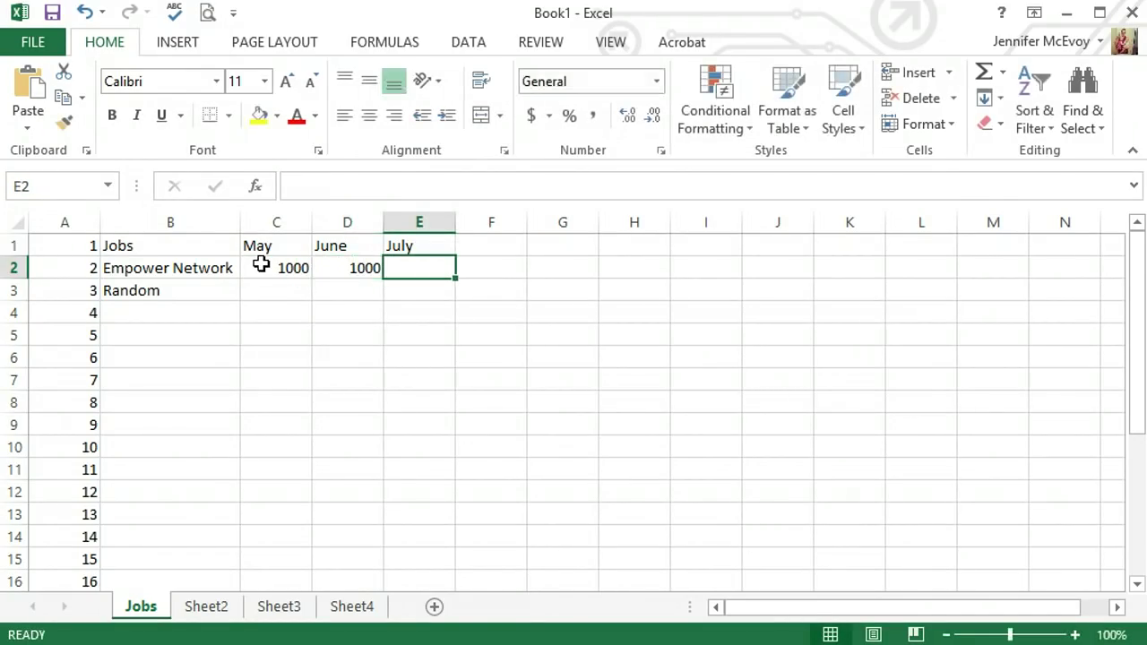
pyautogui.write('1500')
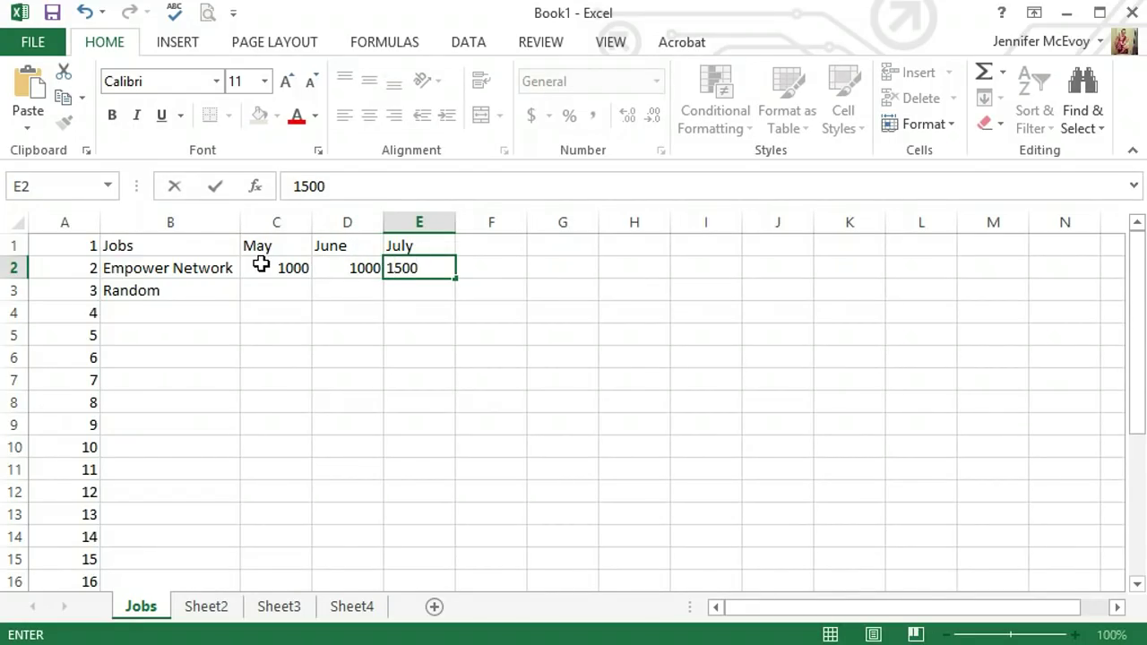
pyautogui.press('Return')
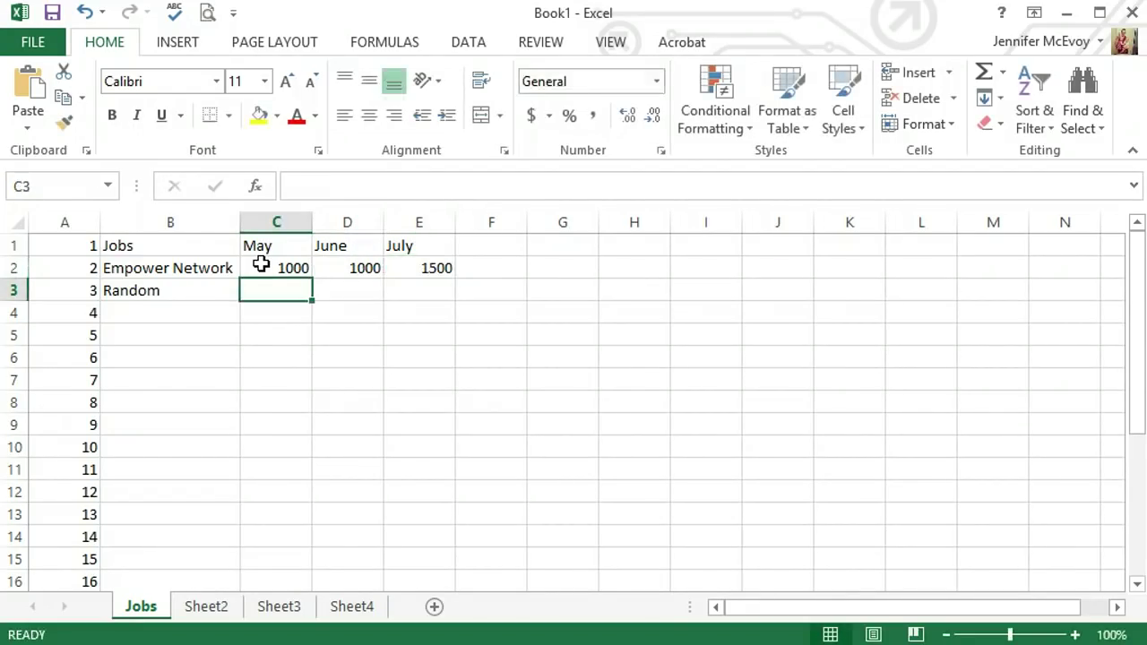
# Step: Enter the Random row amounts 100 for May and 150 for June in cells C3 and D3
pyautogui.write('100')
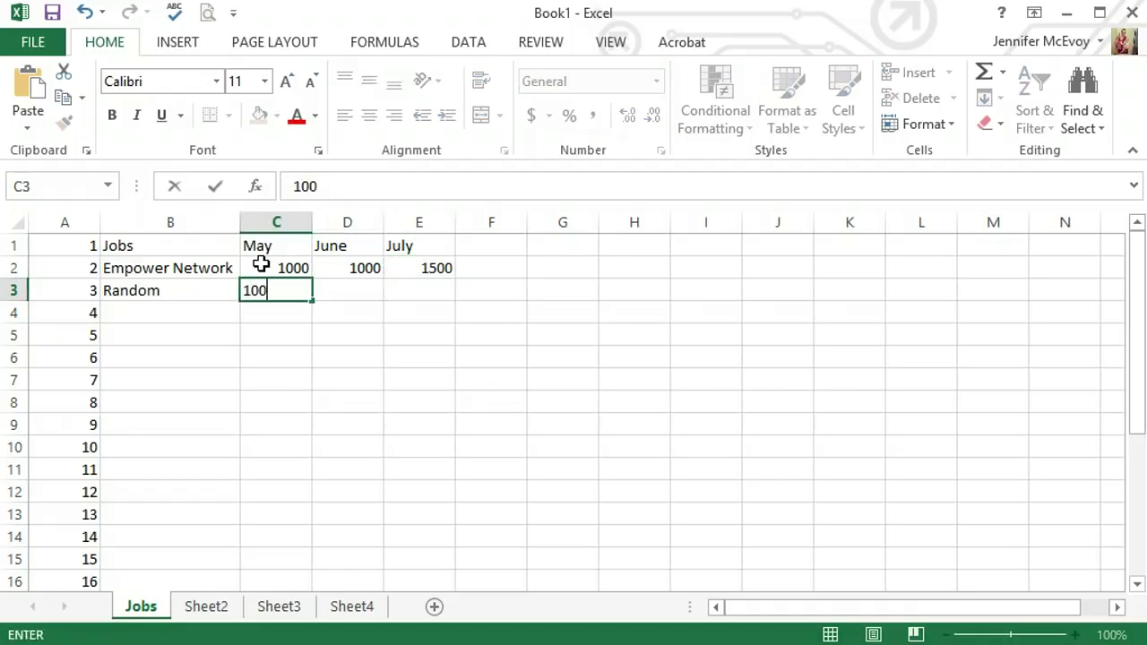
pyautogui.press('Tab')
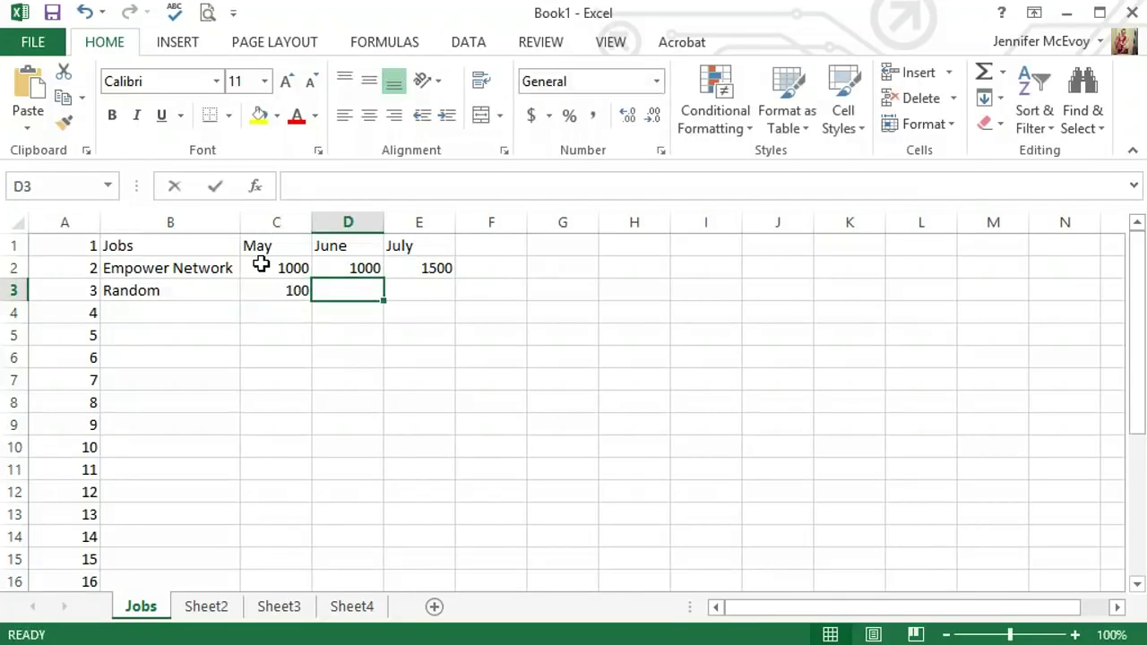
pyautogui.write('150')
pyautogui.press('Return')
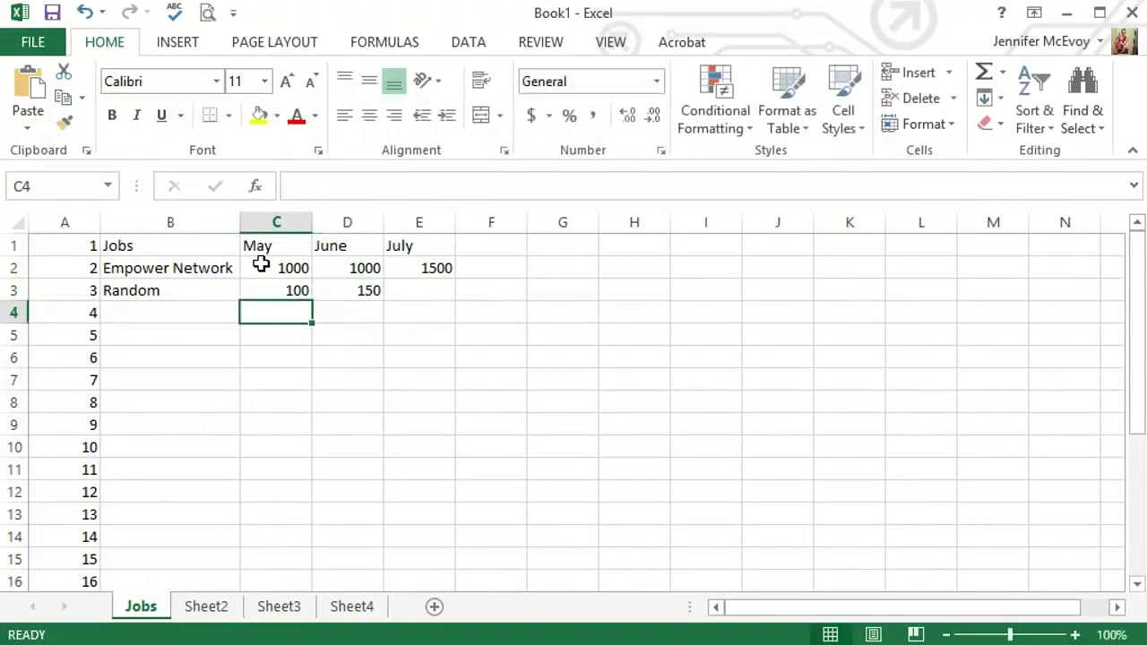
pyautogui.write('200')
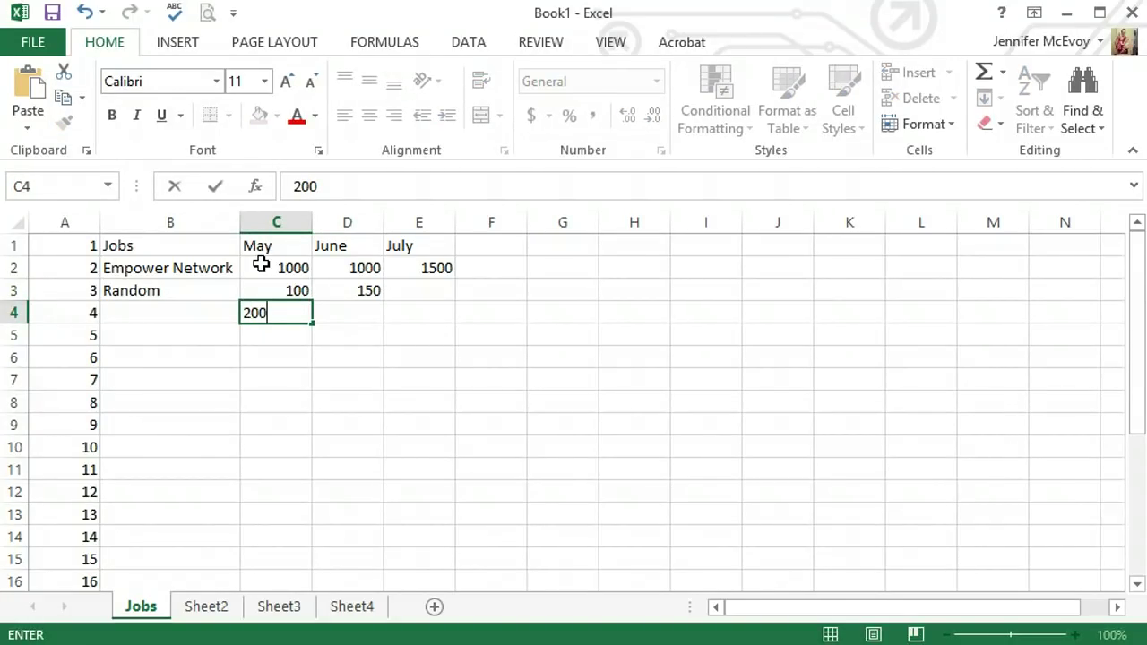
pyautogui.press('BackSpace')
pyautogui.press('BackSpace')
pyautogui.press('BackSpace')
# Step: Enter 200 as the July amount of the Random row in cell E3
pyautogui.click(422, 299)
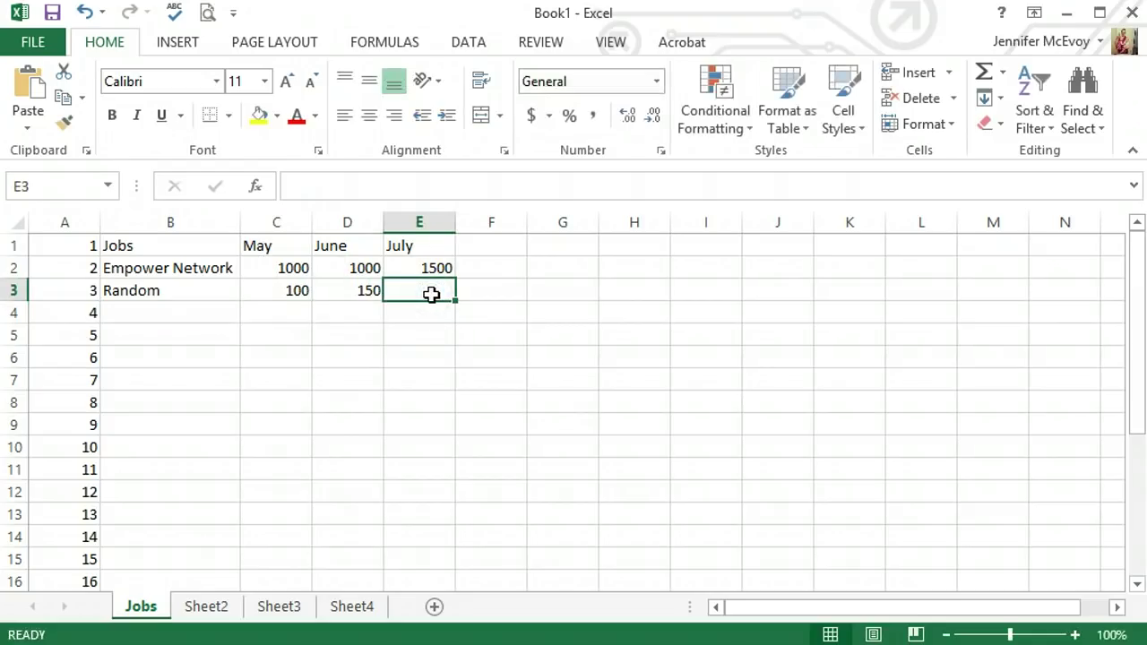
pyautogui.write('200')
pyautogui.click(443, 304)
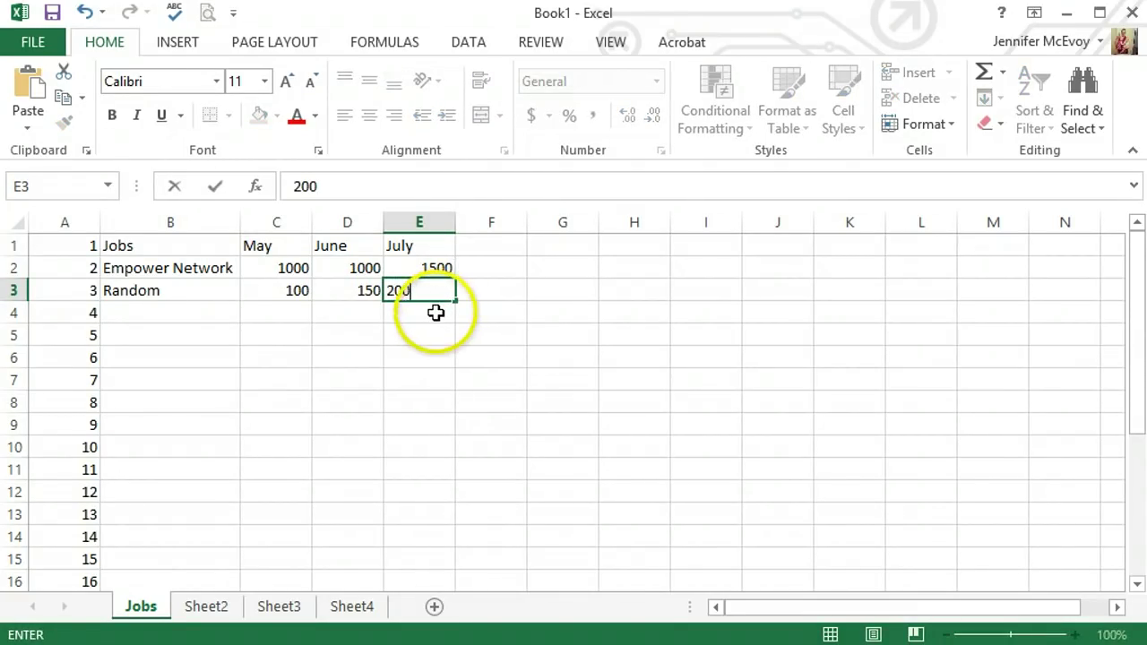
pyautogui.click(436, 313)
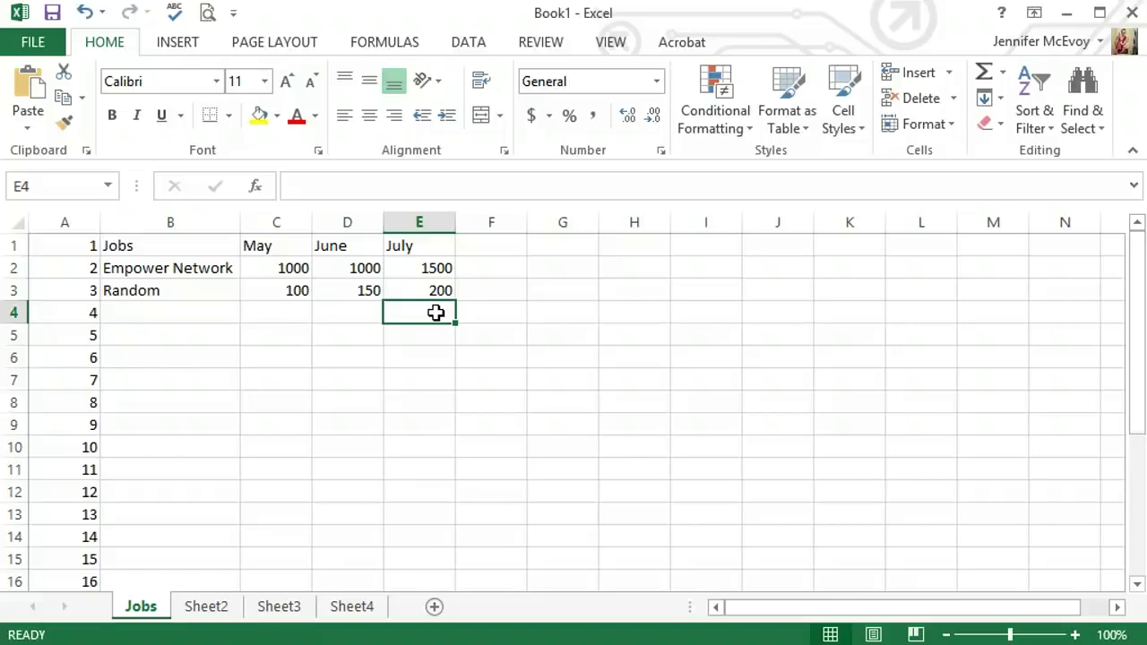
# Step: Apply the Accounting number format with dollar signs to the amounts in cells C2 to E3
pyautogui.click(278, 268)
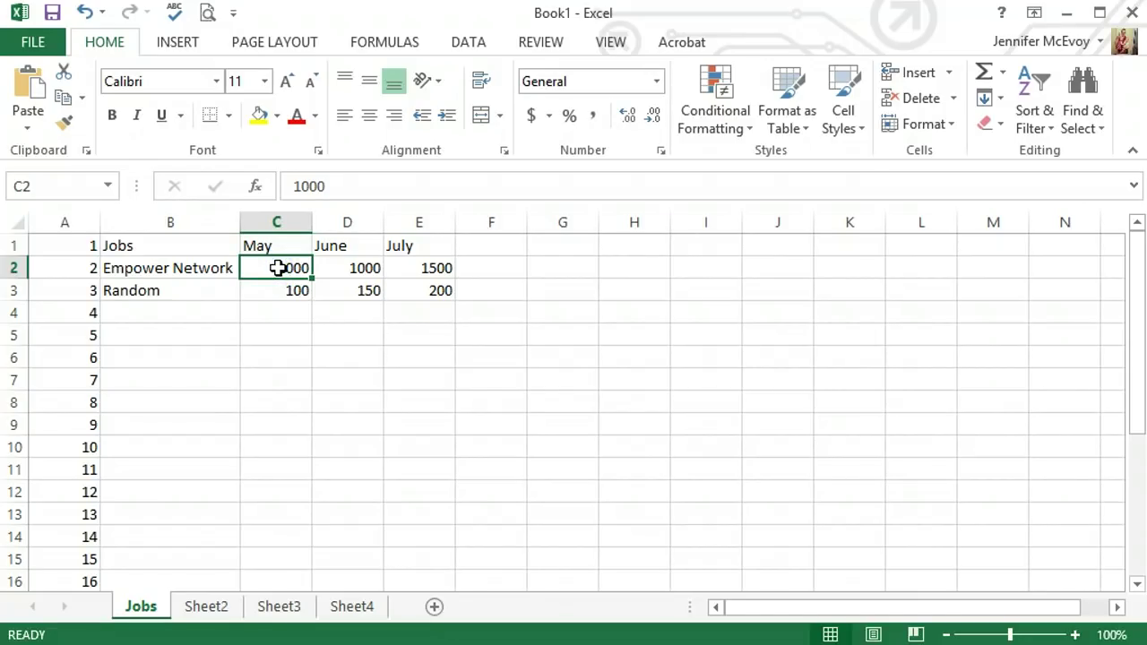
pyautogui.click(296, 267)
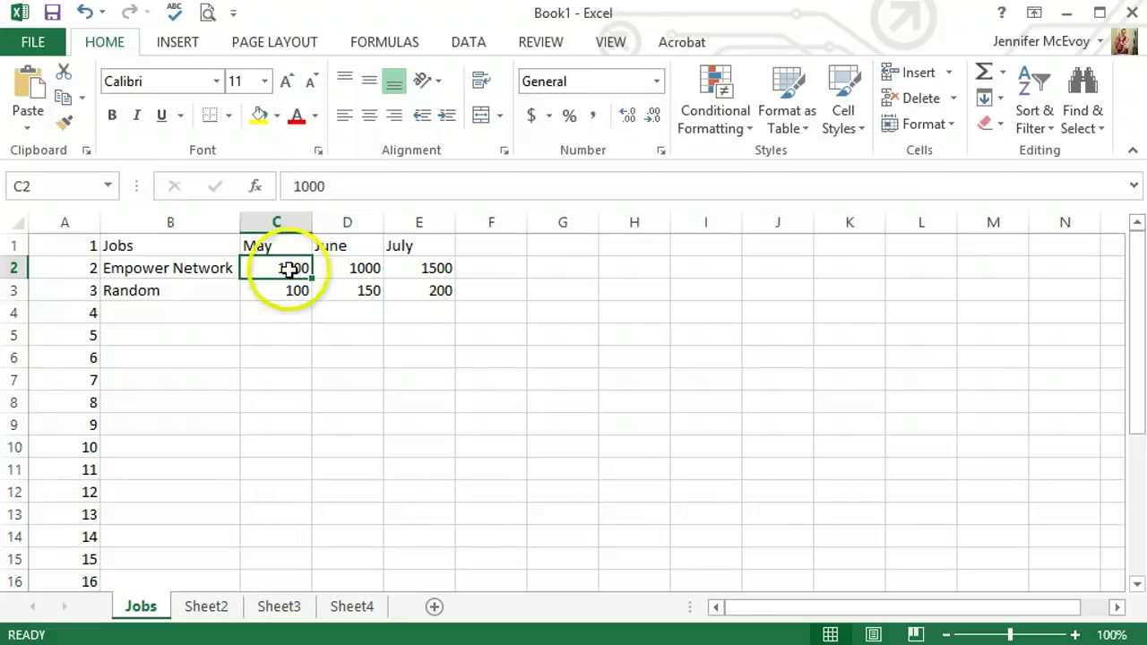
pyautogui.moveTo(289, 269); pyautogui.dragTo(439, 298)
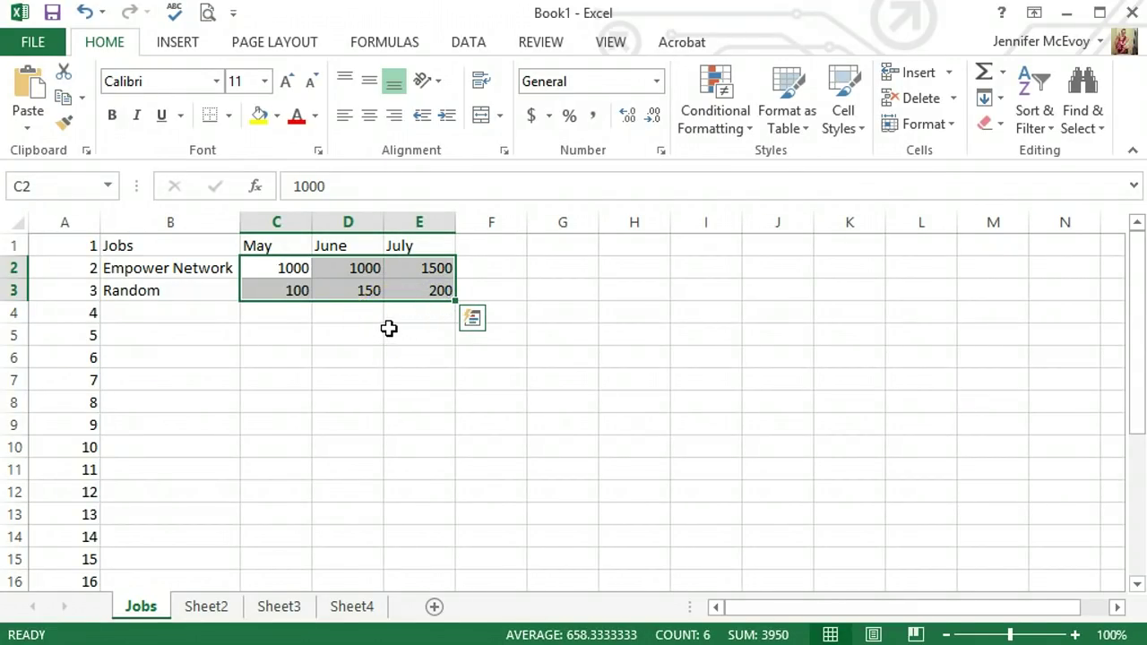
pyautogui.click(531, 118)
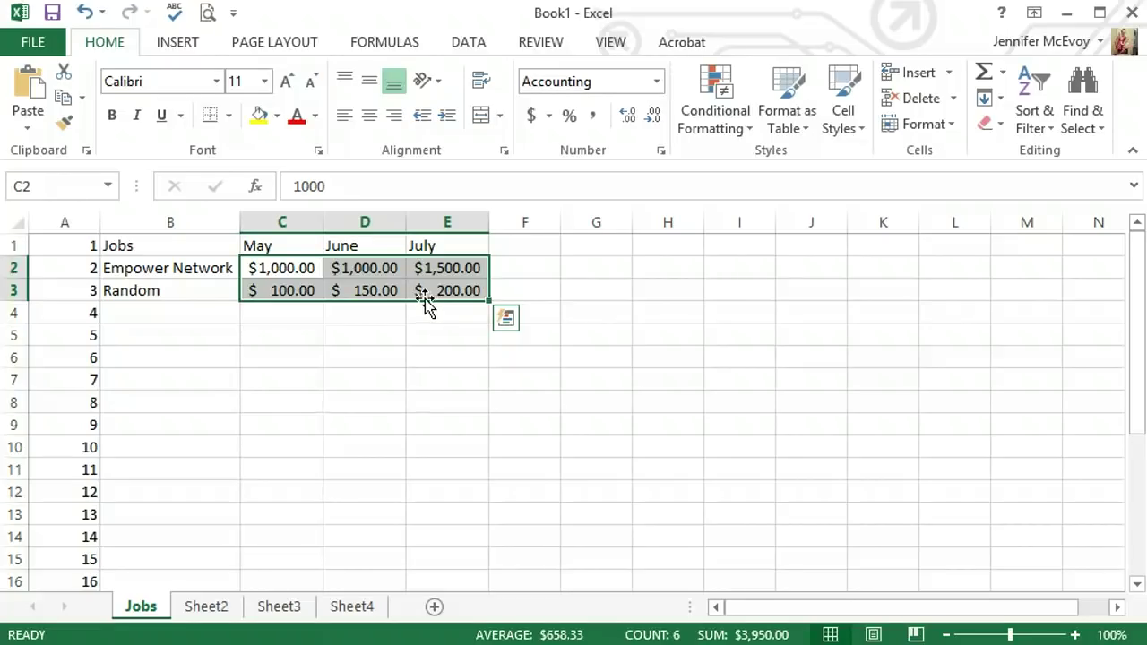
# Step: Enter the row label Total in cell B4, below Random
pyautogui.click(162, 313)
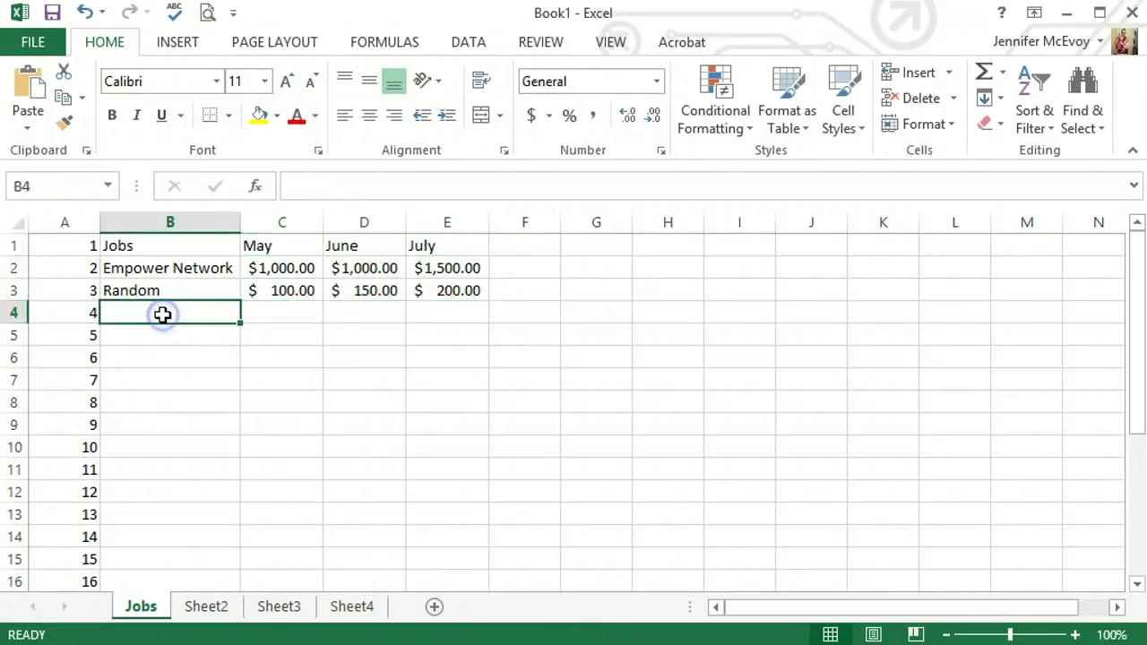
pyautogui.write('T')
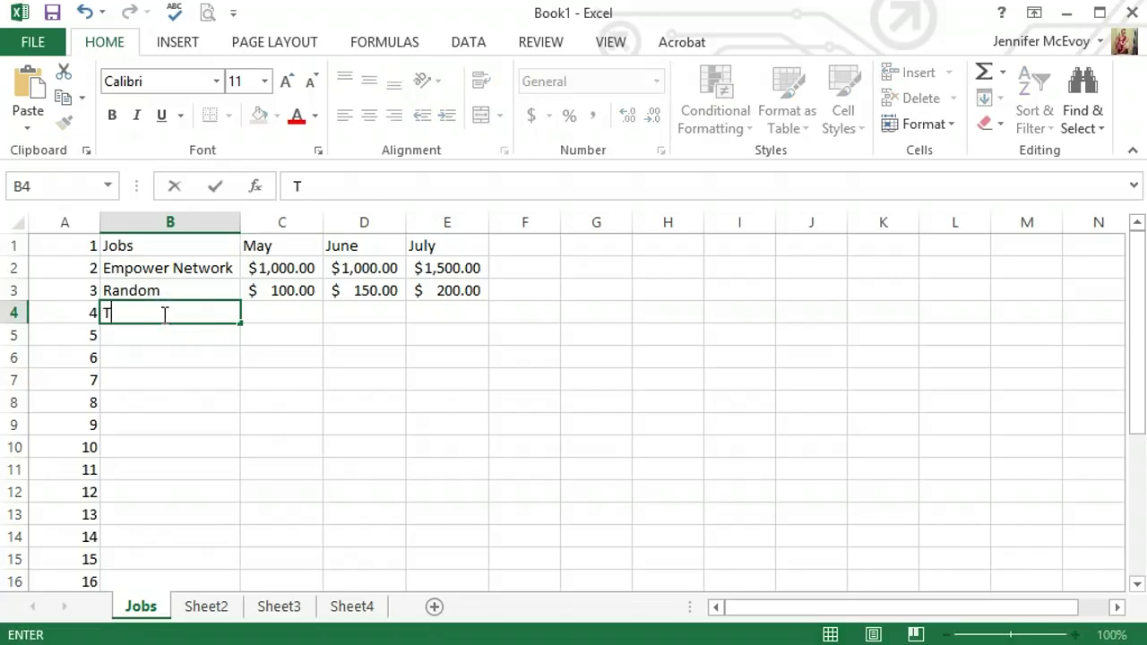
pyautogui.write('otal')
pyautogui.press('Tab')
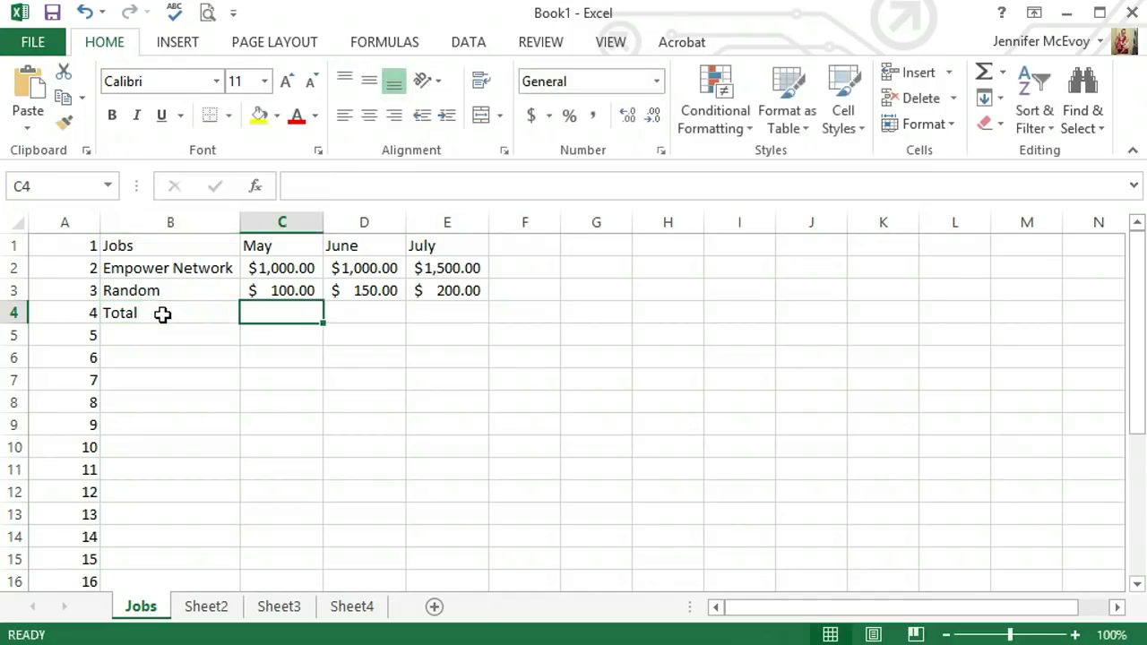
# Step: Total the May amounts in C2 to C3 with AutoSum, placing the sum in cell C4
pyautogui.click(280, 272)
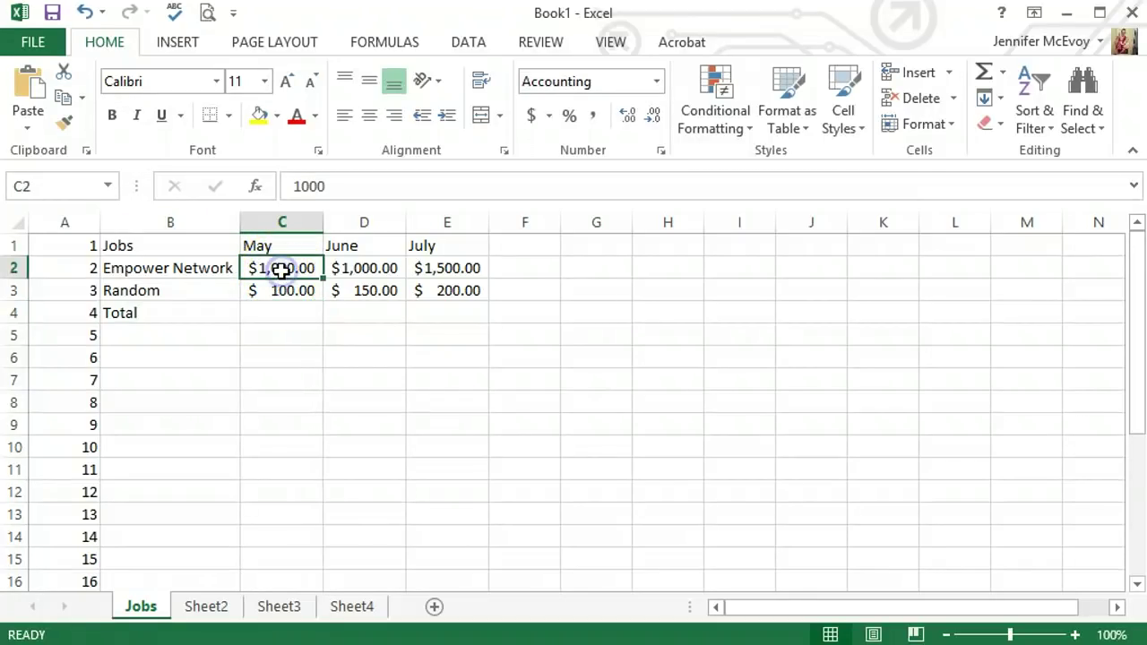
pyautogui.moveTo(280, 270); pyautogui.dragTo(281, 289)
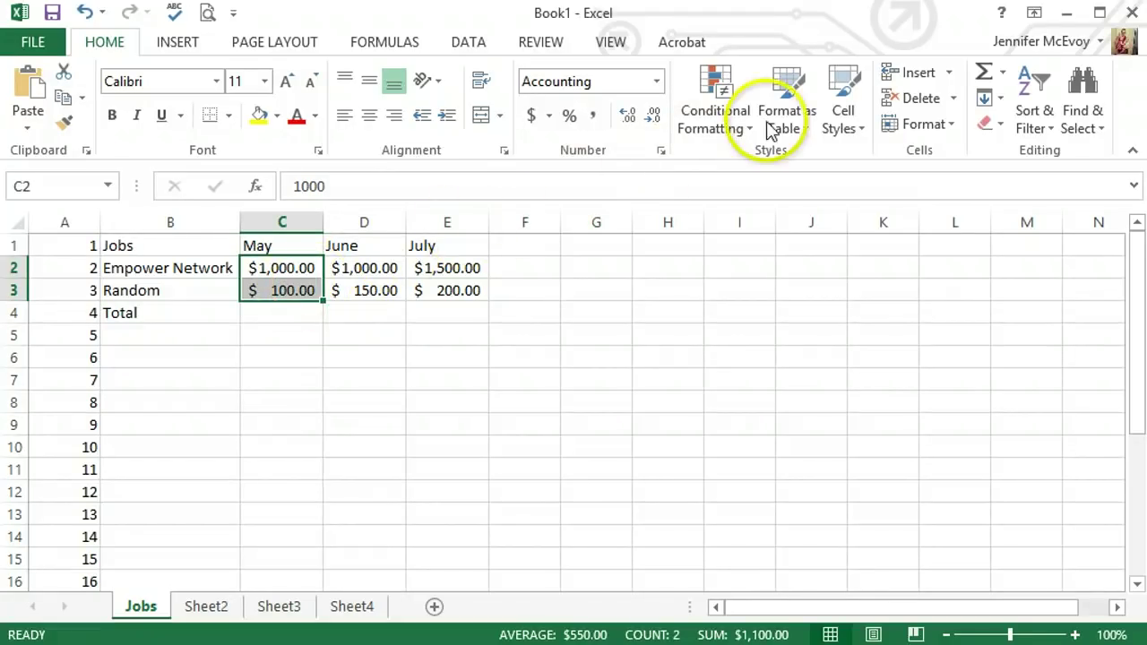
pyautogui.click(986, 73)
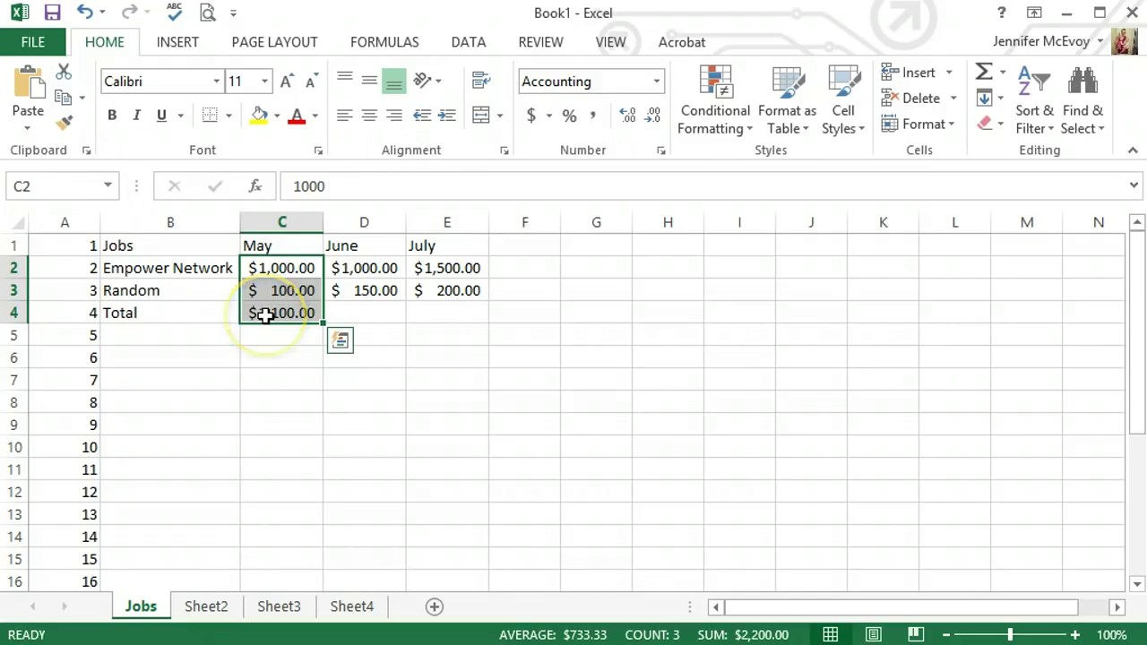
# Step: Fill the May total formula from C4 across to D4 and E4, and check the copied June and July formulas
pyautogui.click(265, 314)
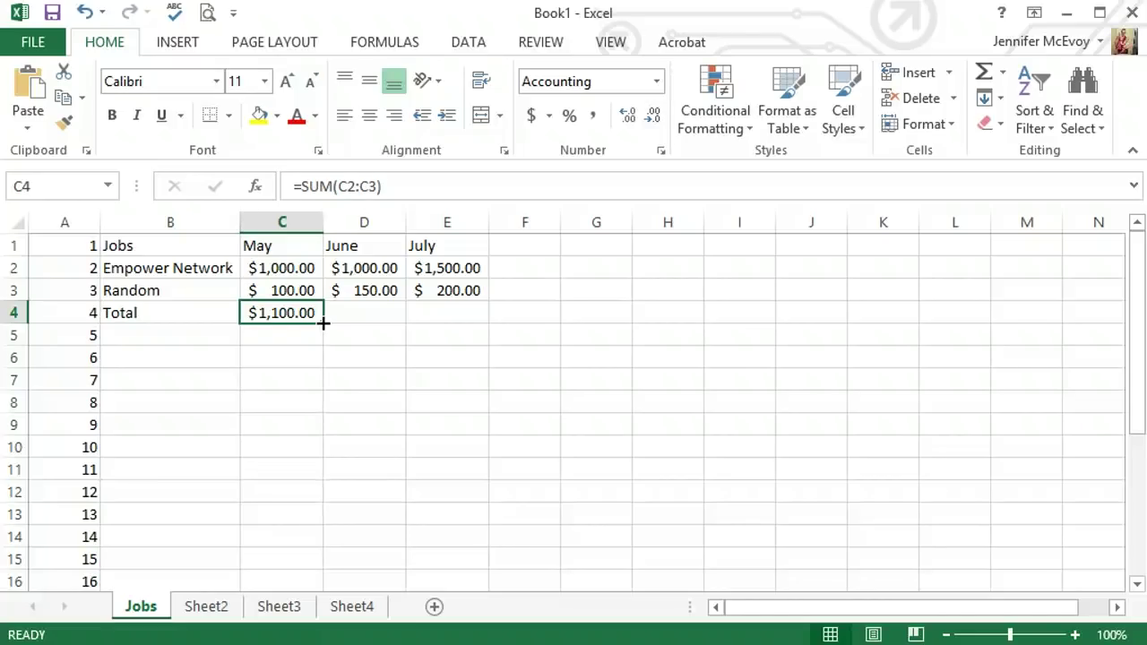
pyautogui.moveTo(323, 323); pyautogui.dragTo(476, 326)
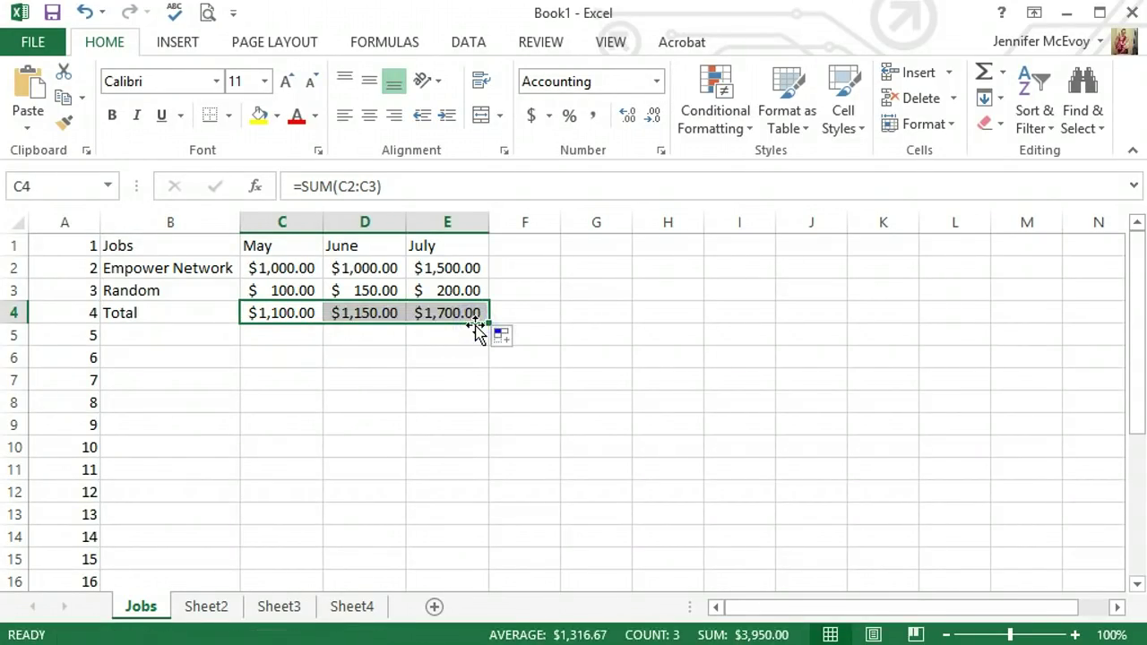
pyautogui.click(369, 315)
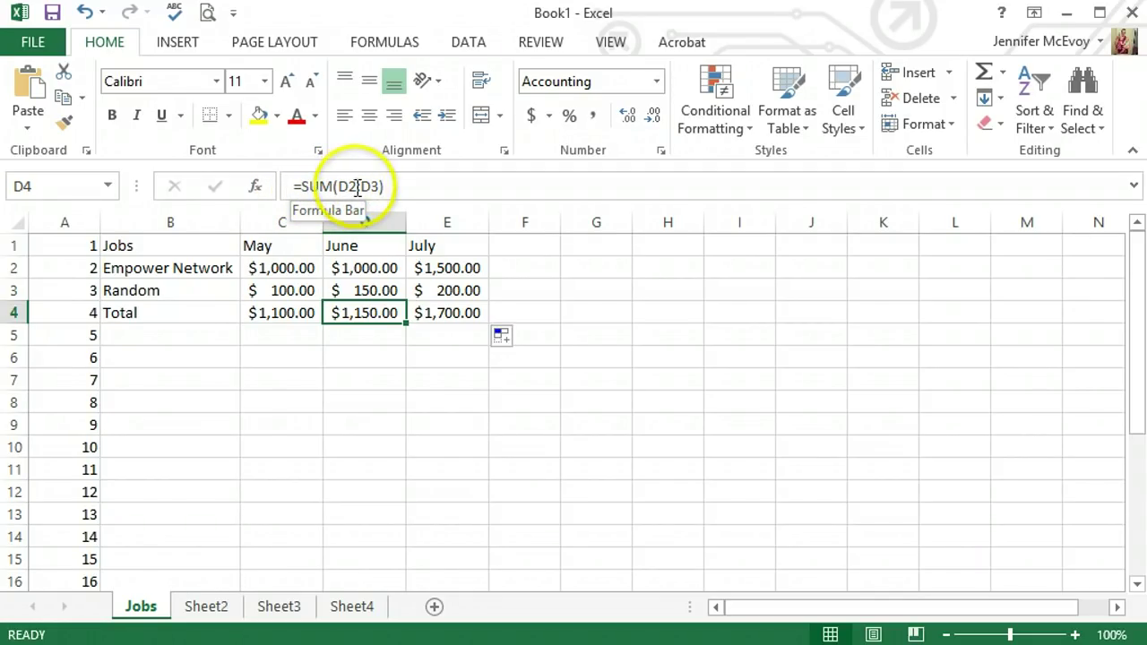
pyautogui.click(441, 313)
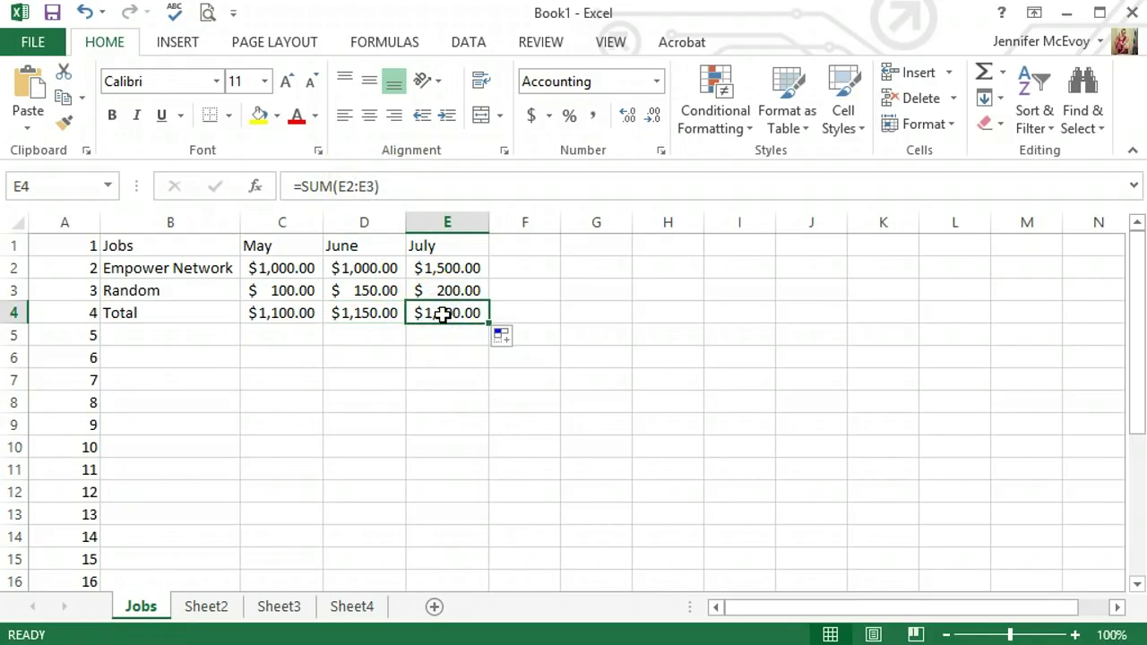